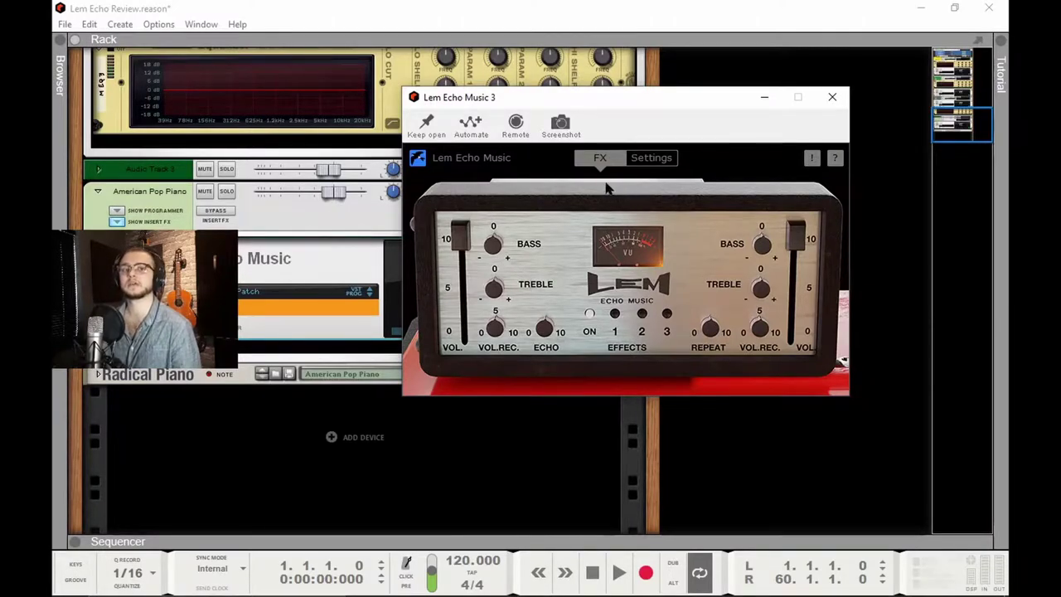
Step: Show the Lem Echo Music 3 Settings page and raise the Reverb knob slightly
click(664, 160)
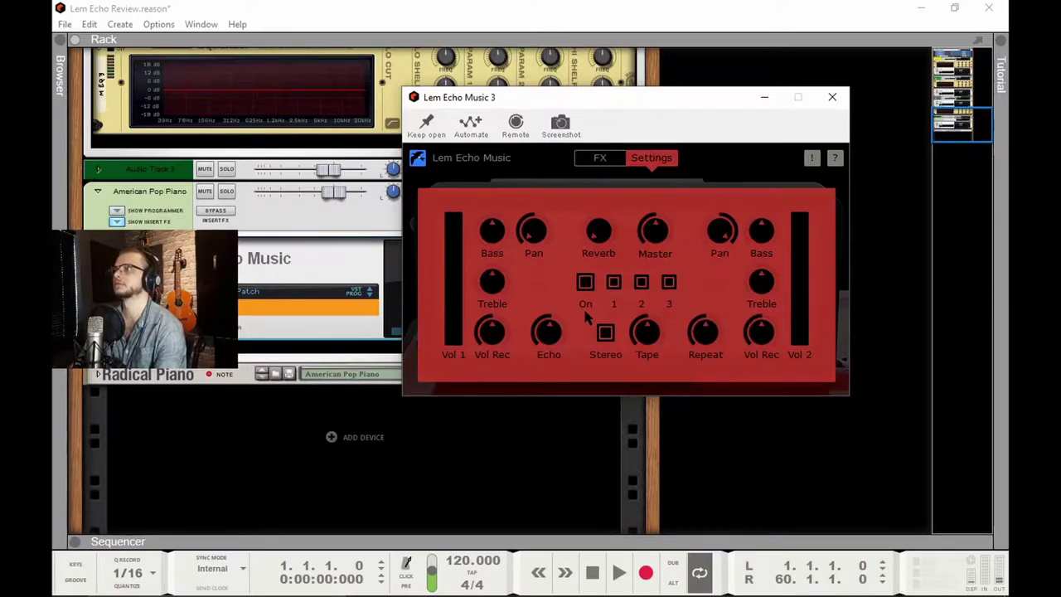
mouse_move(586, 234)
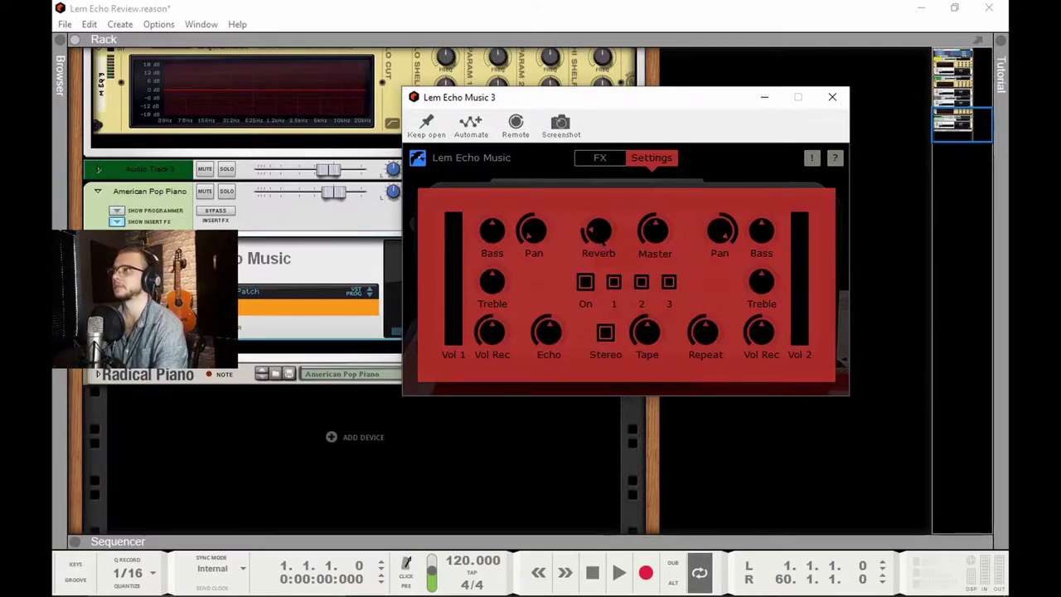
drag(598, 242, 607, 241)
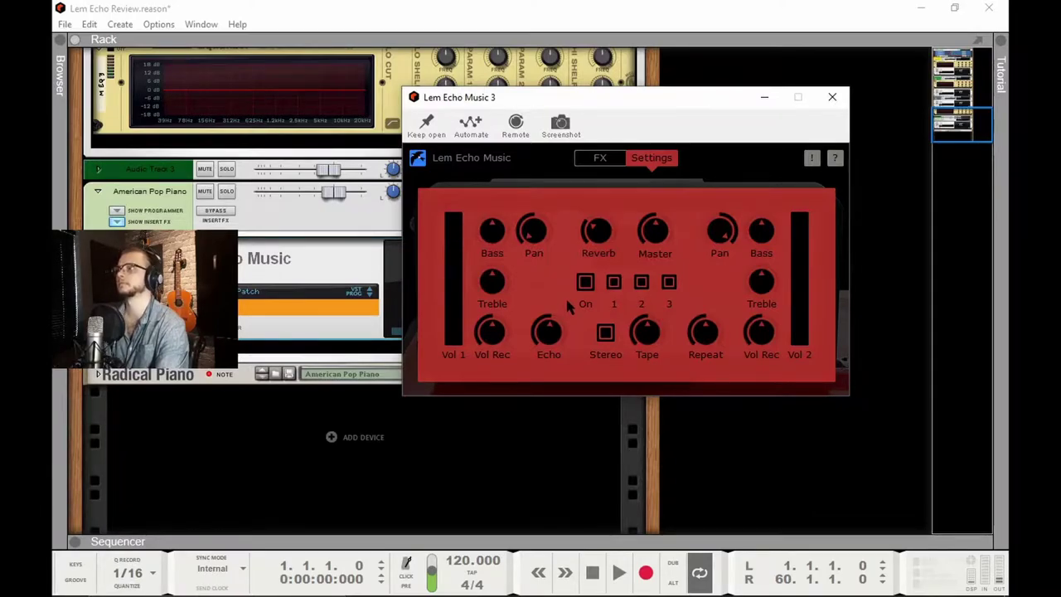
Step: Bring the Echo wet mix down, and set the two Pan controls to -3.18 and -3.52
drag(550, 330, 547, 308)
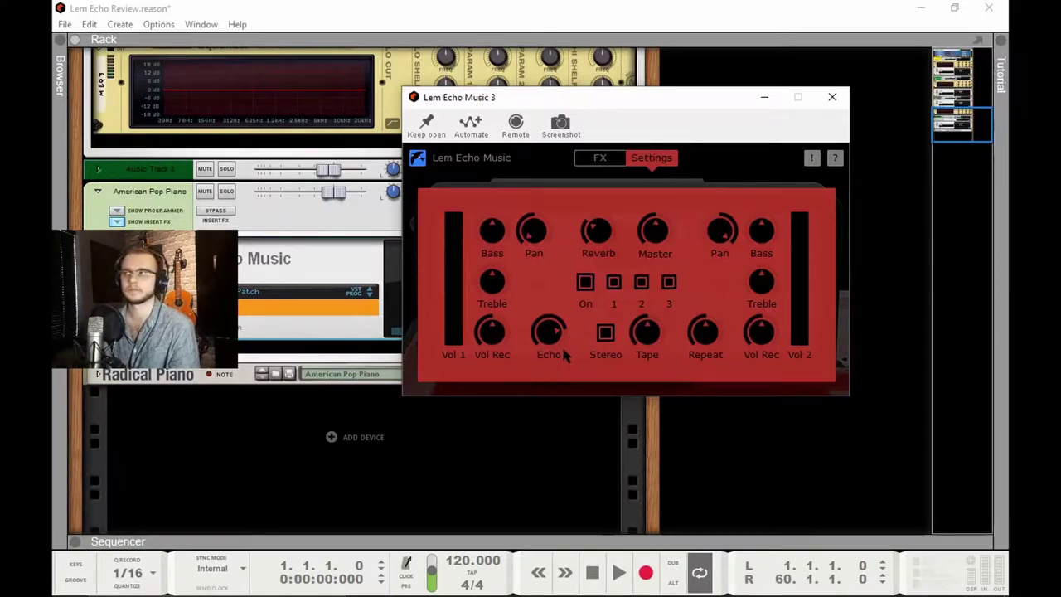
drag(545, 346, 545, 363)
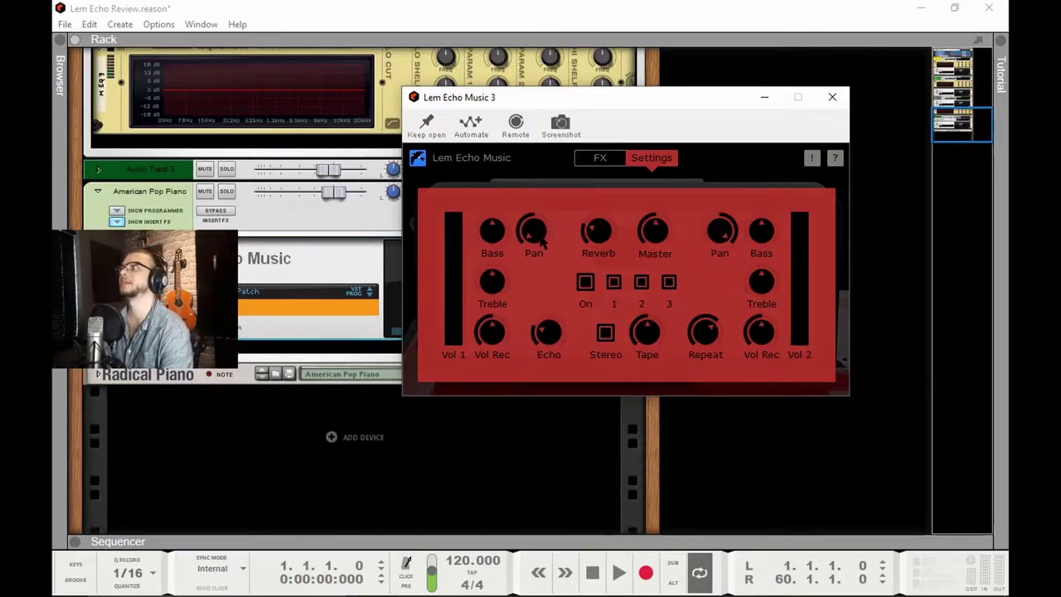
drag(539, 236, 533, 125)
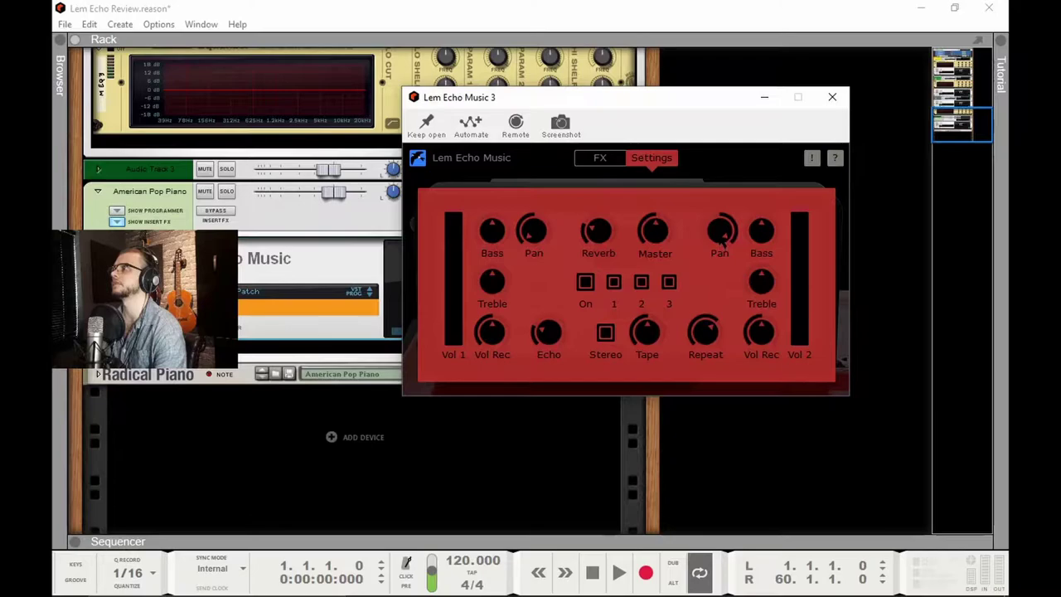
mouse_move(723, 240)
mouse_down()
mouse_move(726, 370)
mouse_move(718, 255)
mouse_up()
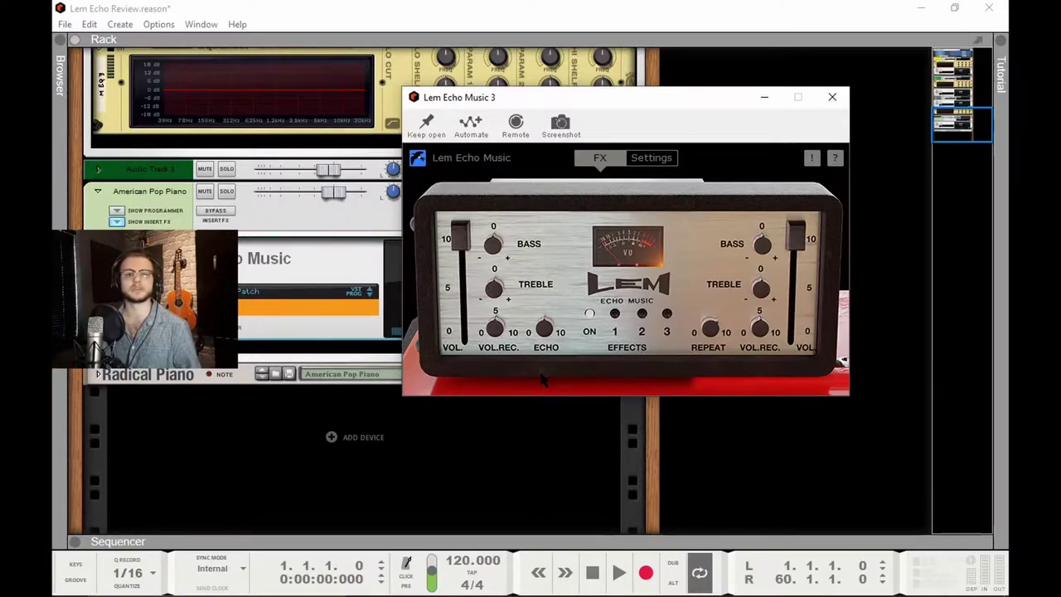
Step: Move the Lem Echo Music 3 plugin window aside
drag(678, 94, 708, 137)
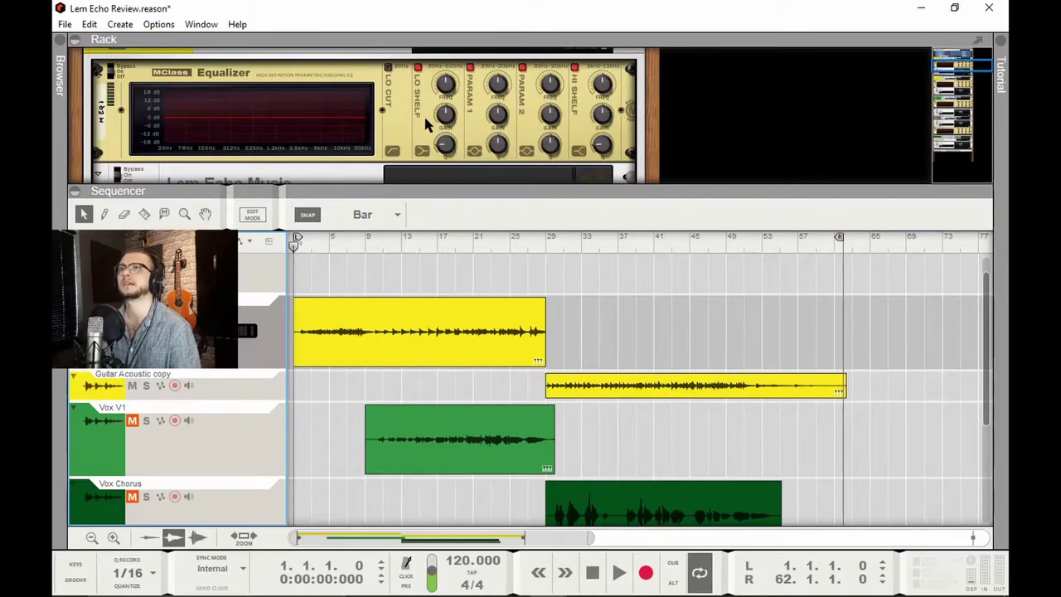
Step: Open the Lem Echo Music 1 plugin window from the rack and reposition it
scroll(423, 116, down, 2)
scroll(424, 122, down, 1)
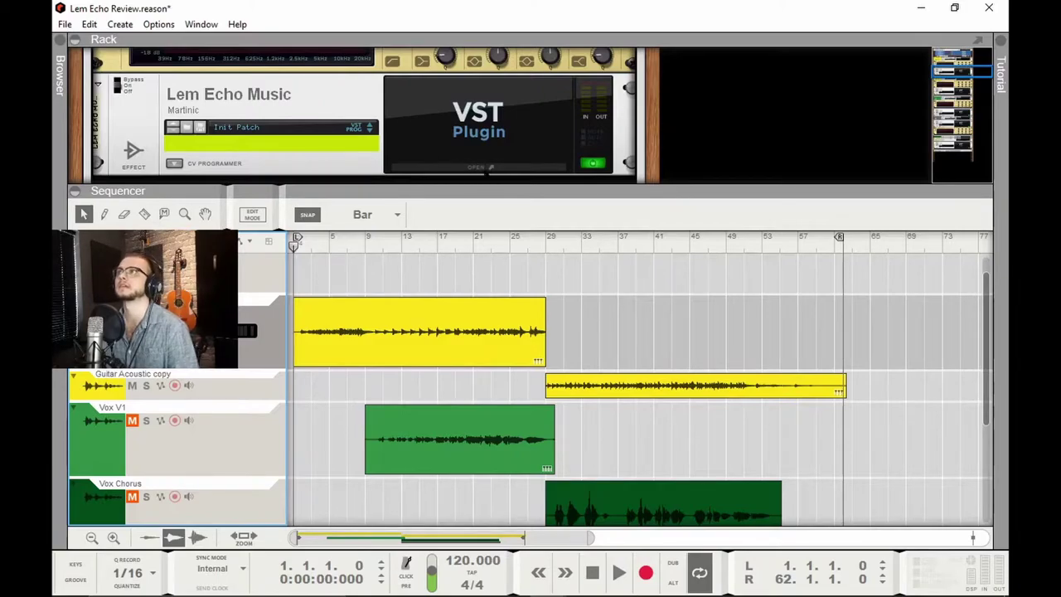
click(490, 167)
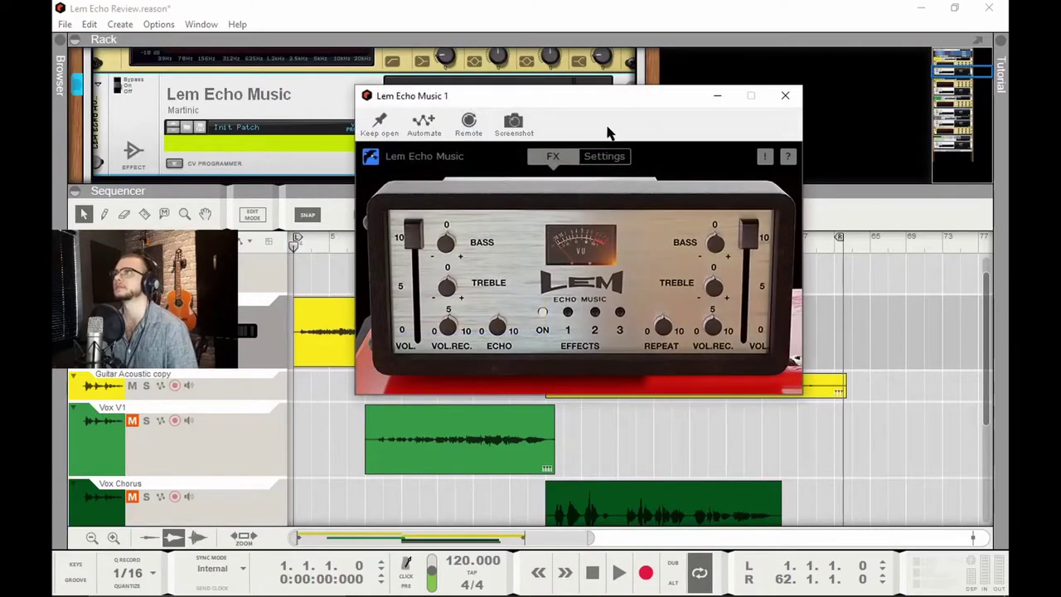
drag(602, 99, 727, 137)
Step: Briefly play the song to hear the delay, then return the song position to bar 1
key(space)
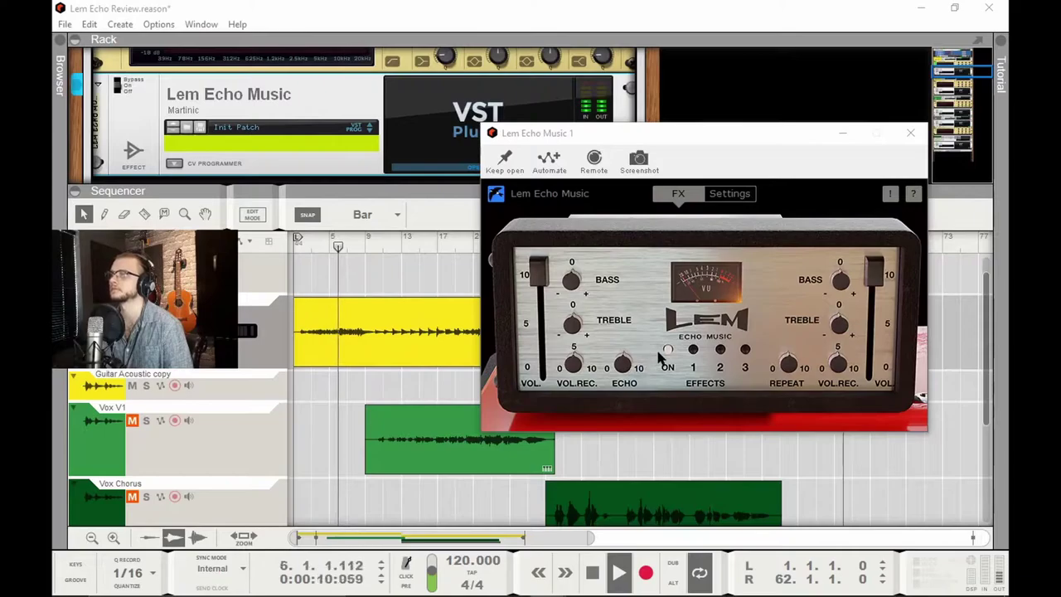
key(space)
click(338, 249)
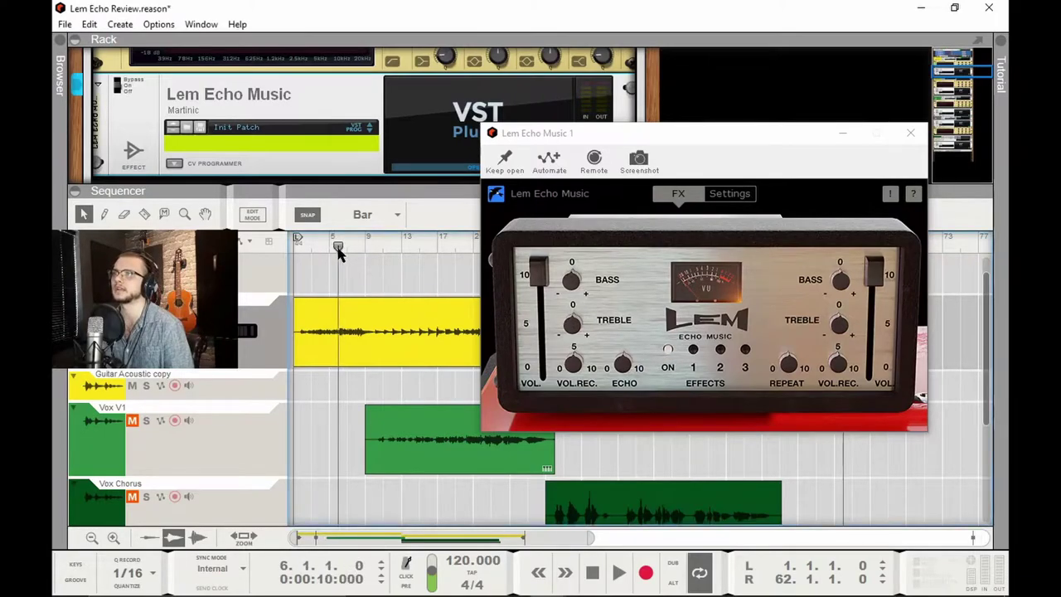
drag(337, 251, 277, 243)
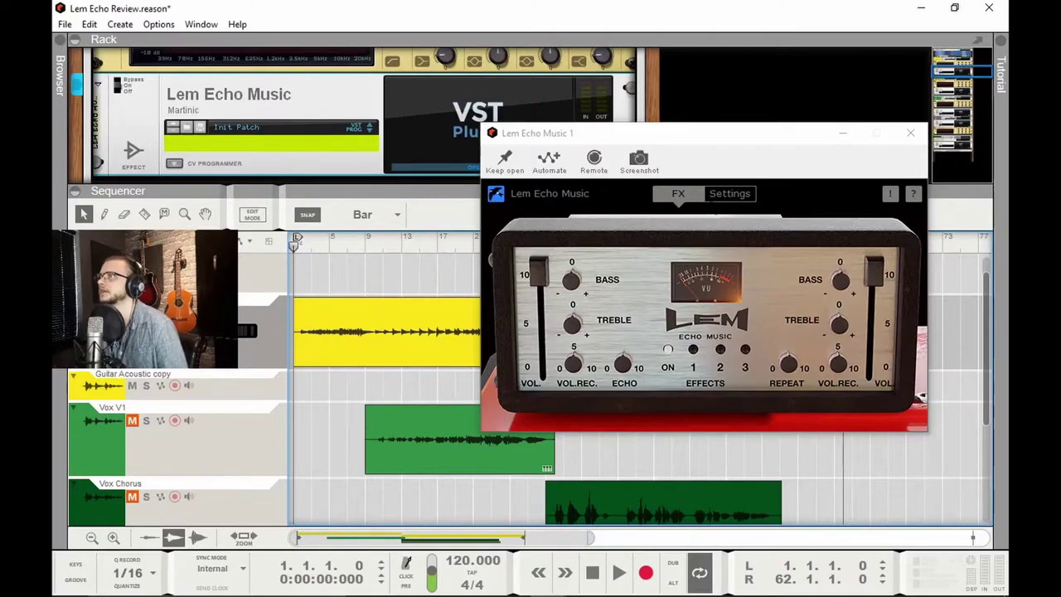
Step: On the Settings page, audition playback and set the Reverb to about 4.9
click(730, 193)
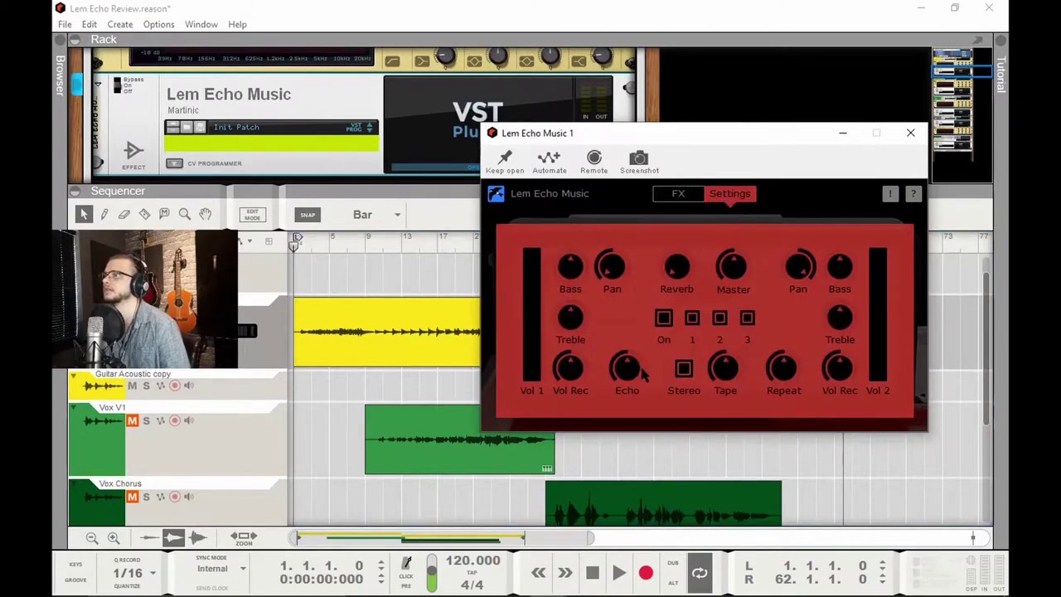
drag(641, 368, 641, 374)
mouse_move(675, 280)
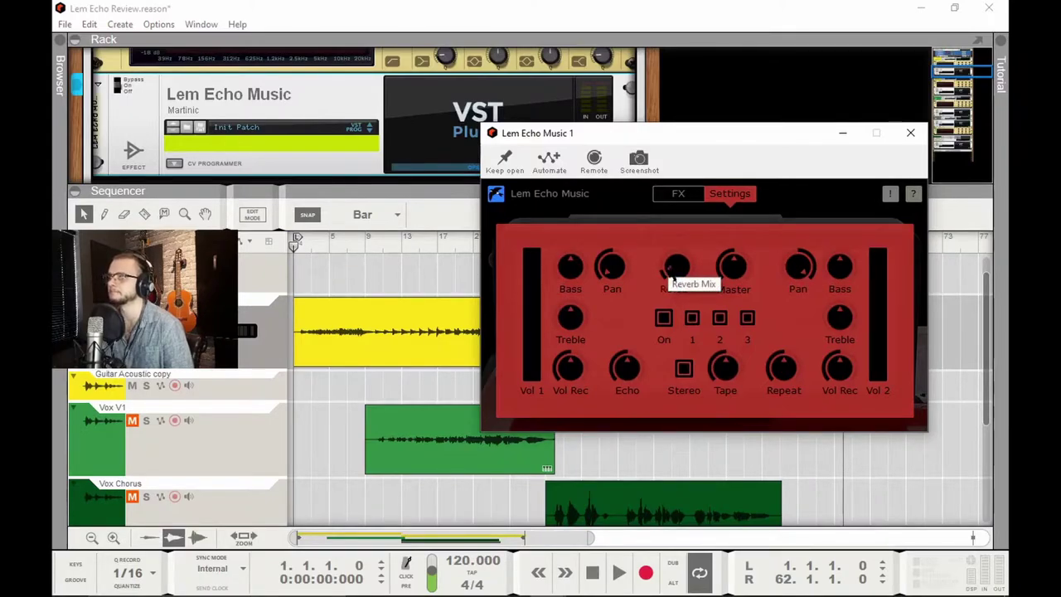
key(space)
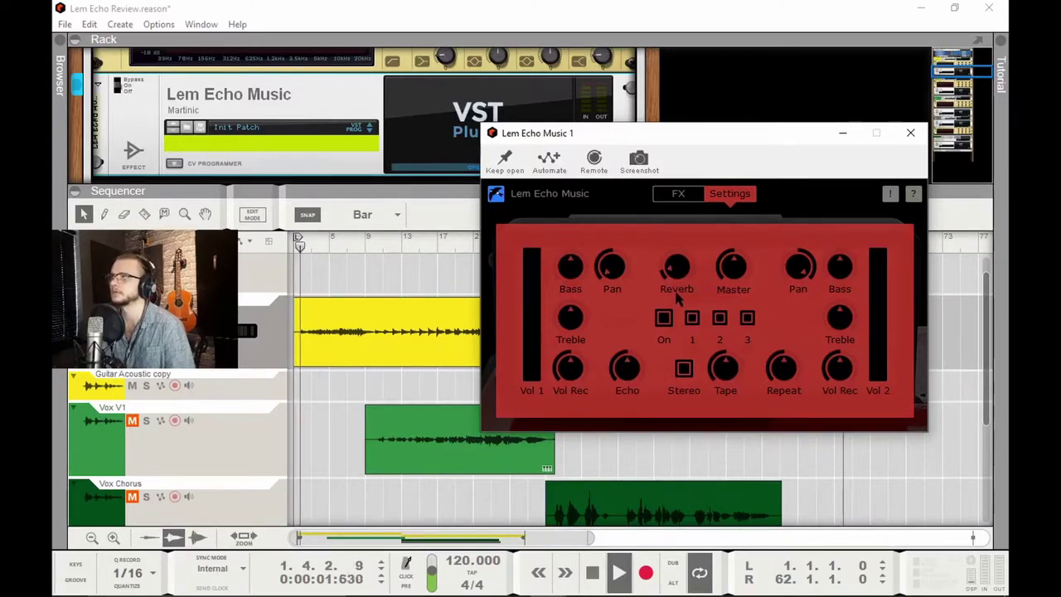
drag(676, 300, 675, 225)
key(space)
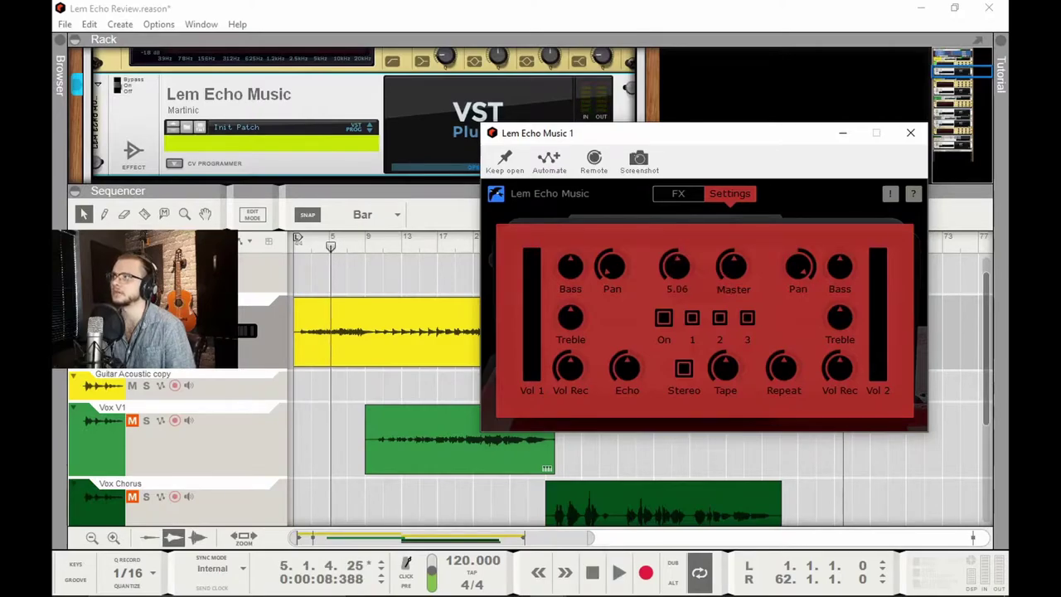
drag(676, 267, 665, 317)
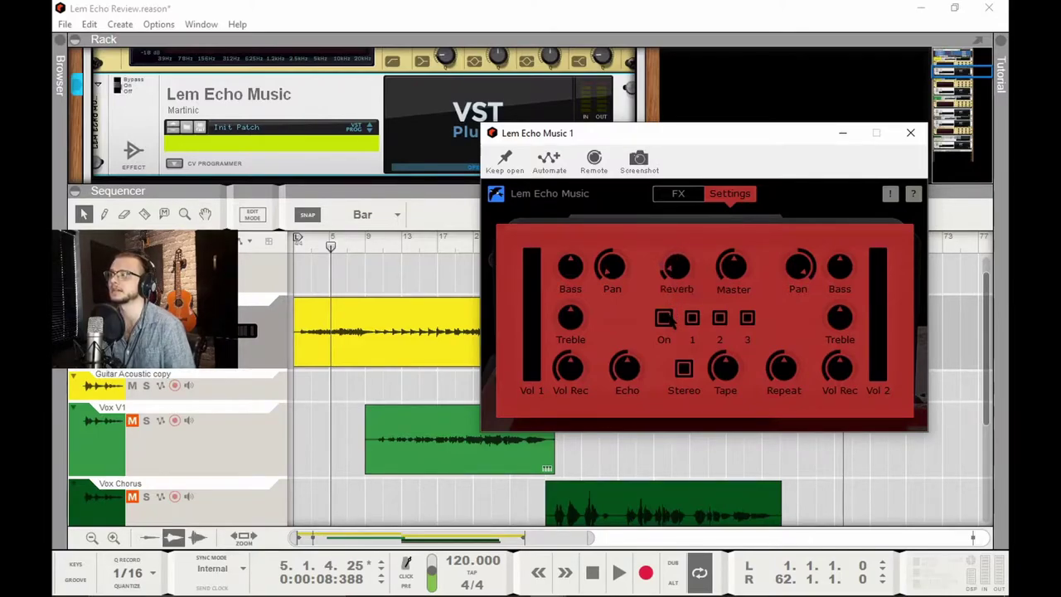
Step: Replay the song and set the Echo wet mix to about 4.15
key(space)
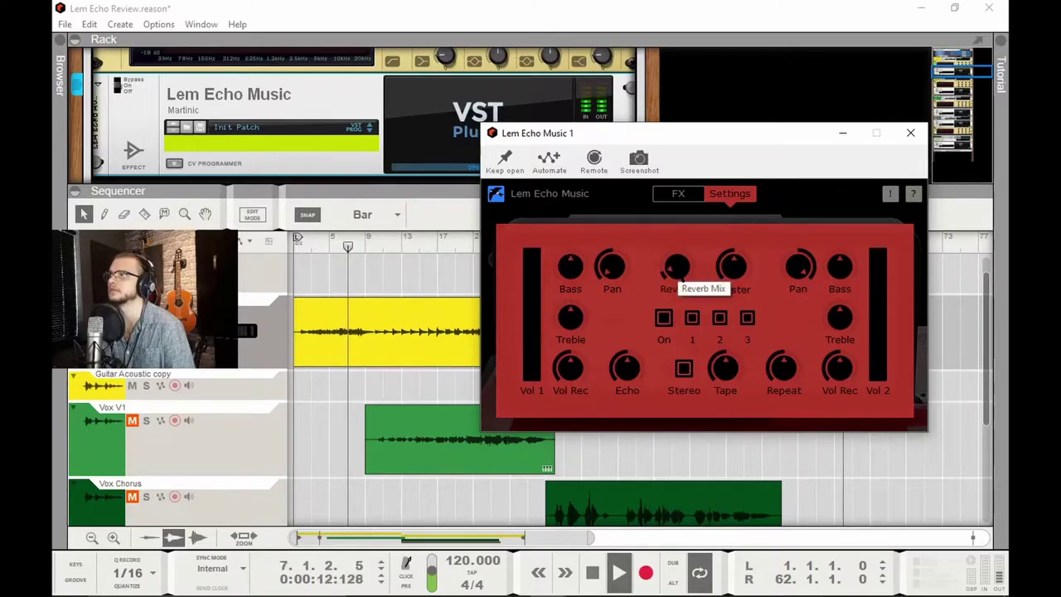
key(space)
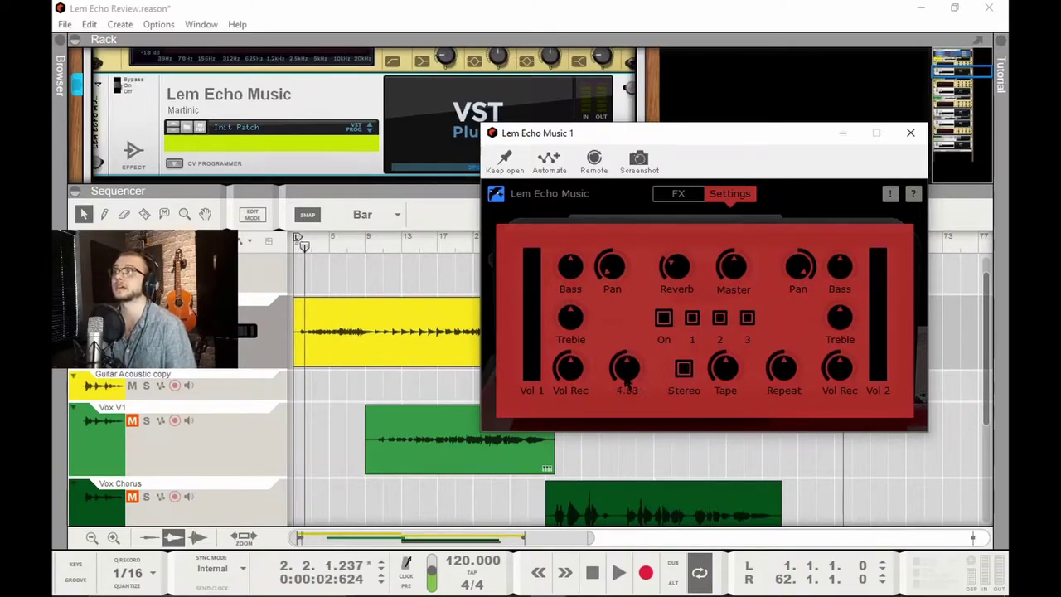
key(space)
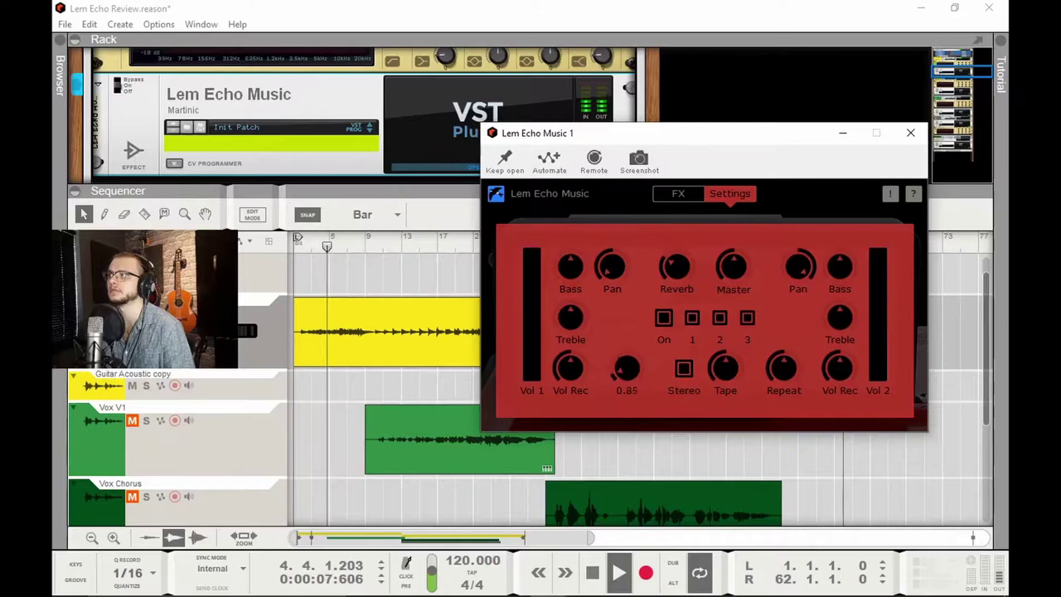
drag(621, 363, 628, 272)
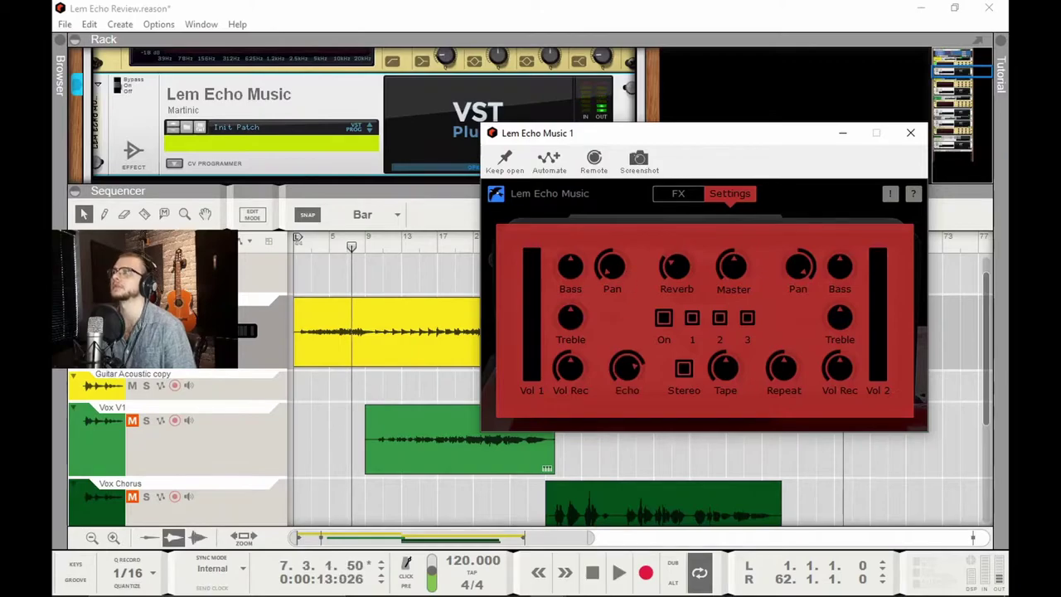
drag(626, 367, 623, 438)
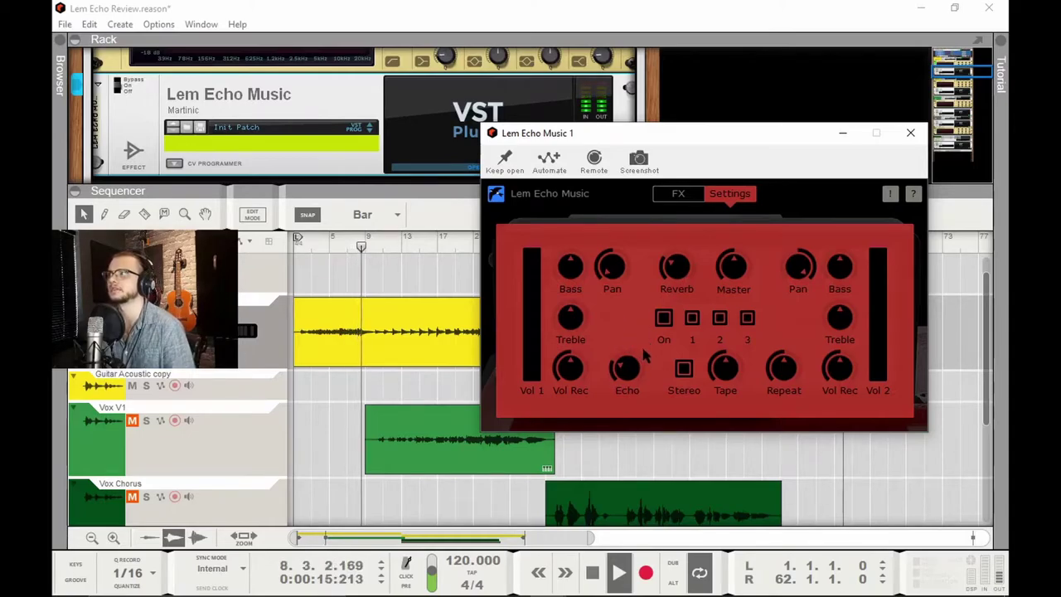
Step: Stop playback and move the song position back to bar 1
key(space)
click(300, 242)
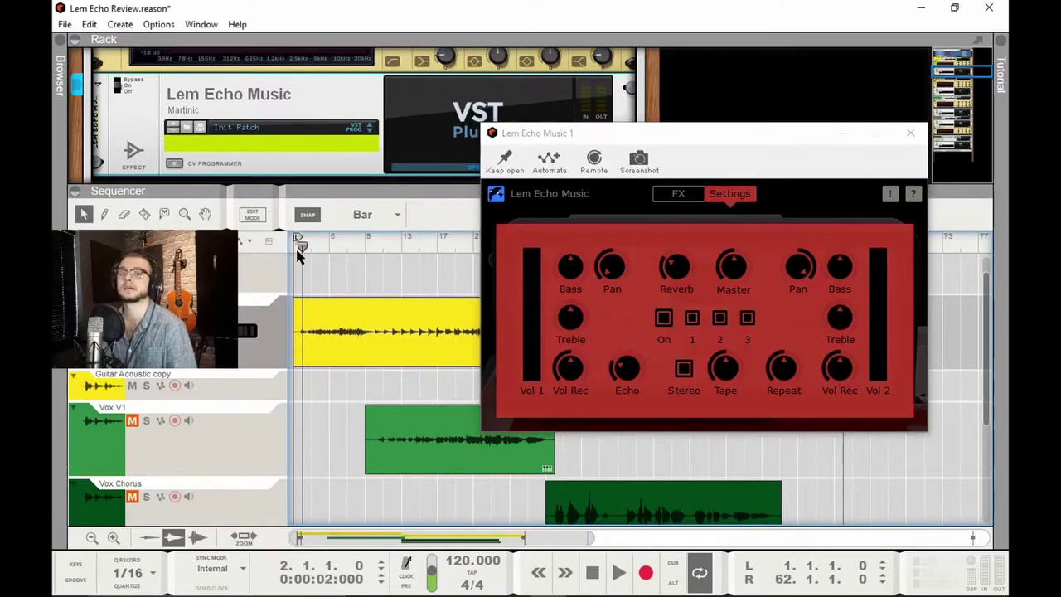
click(290, 246)
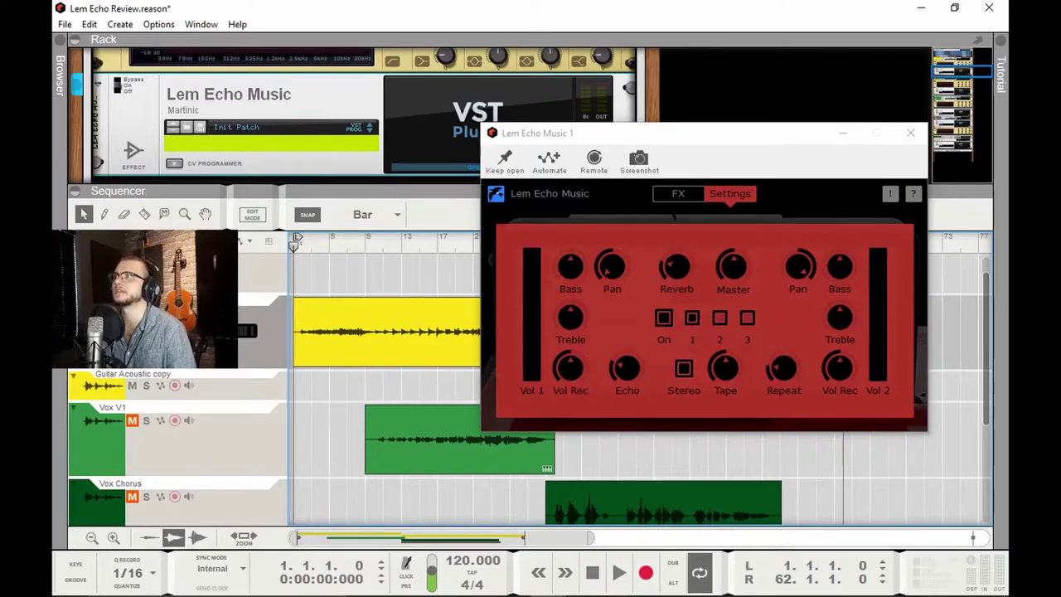
Step: Toggle to the faceplate and back to Settings, audition the delay, then rewind to bar 1
click(681, 315)
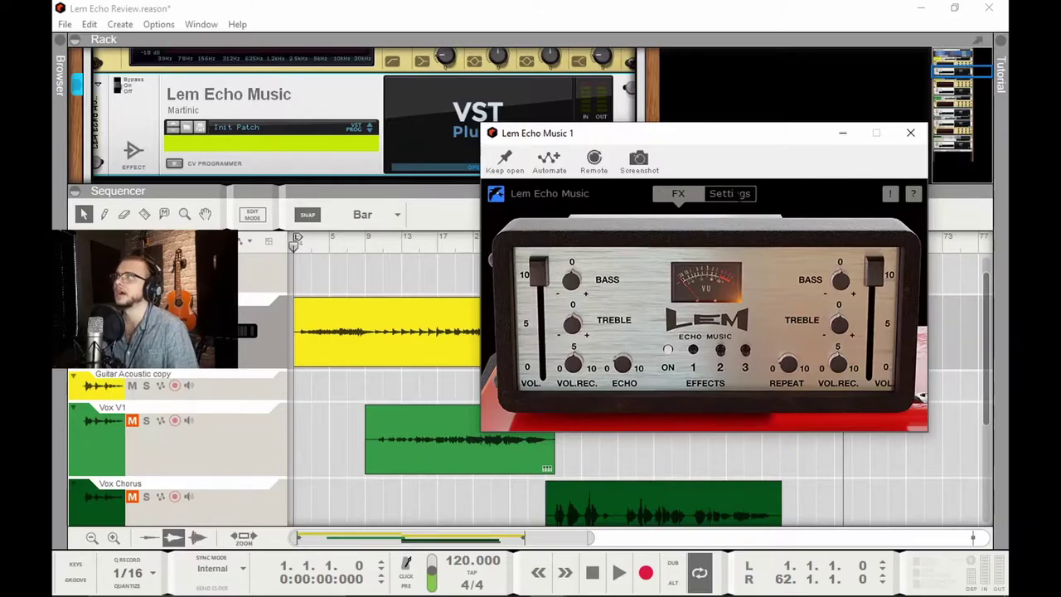
click(732, 194)
key(space)
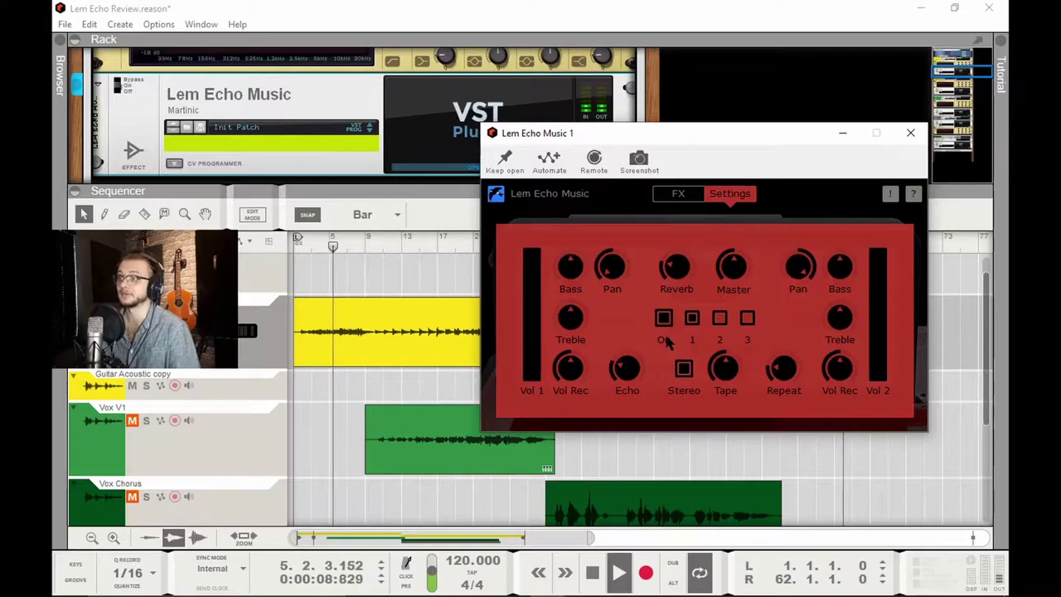
key(space)
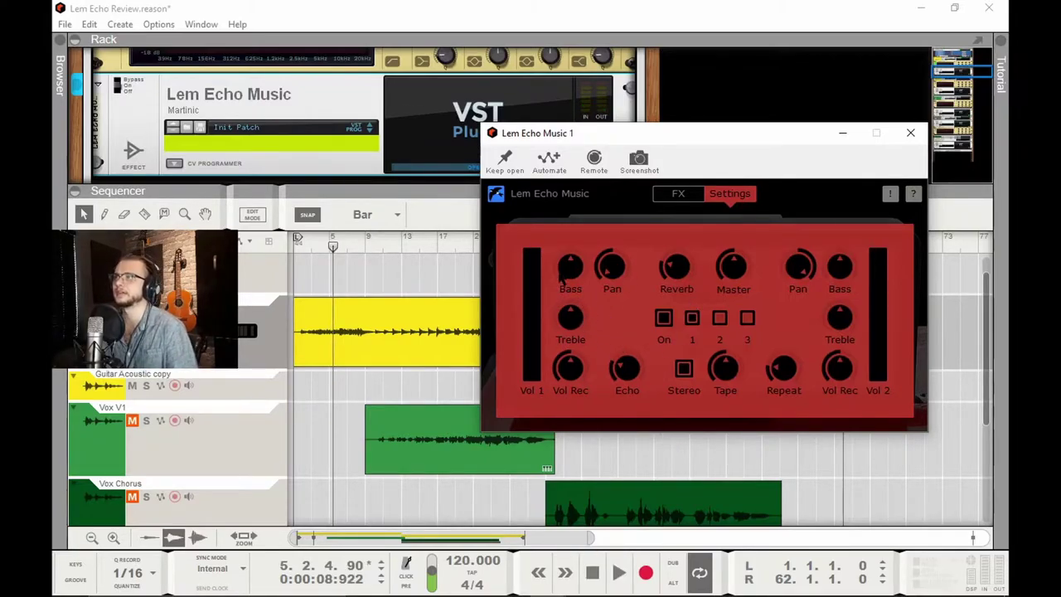
drag(328, 248, 296, 246)
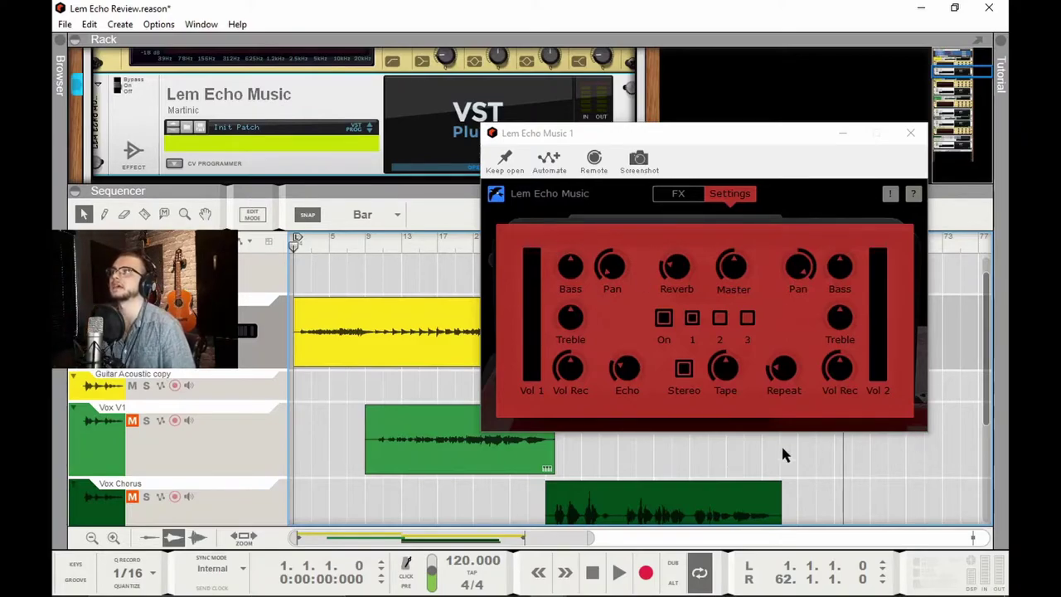
Step: During playback, boost the left Bass to about +4.43 and the right Treble to +3.64
key(space)
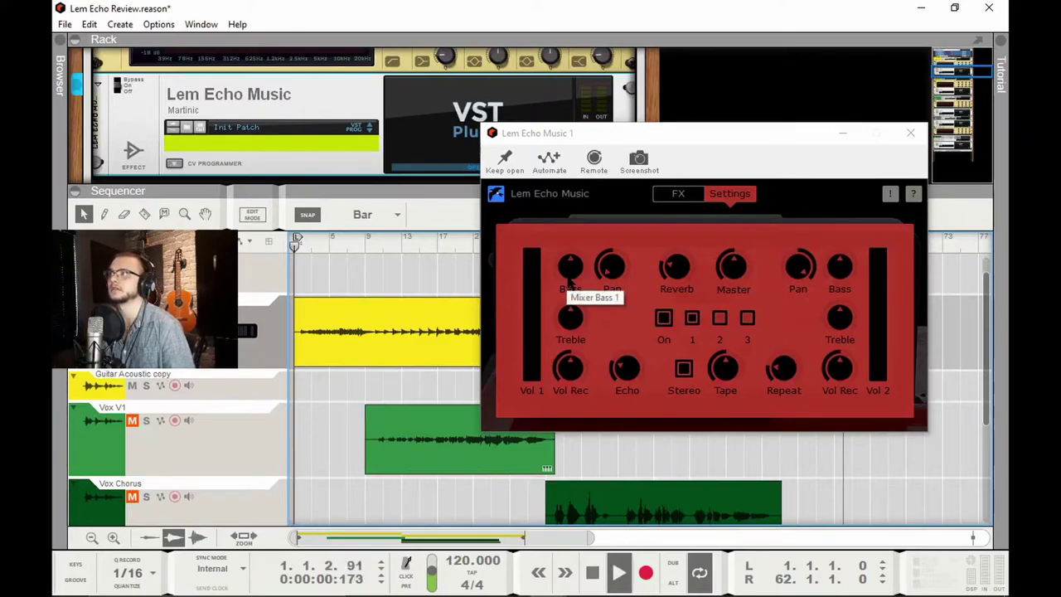
click(571, 267)
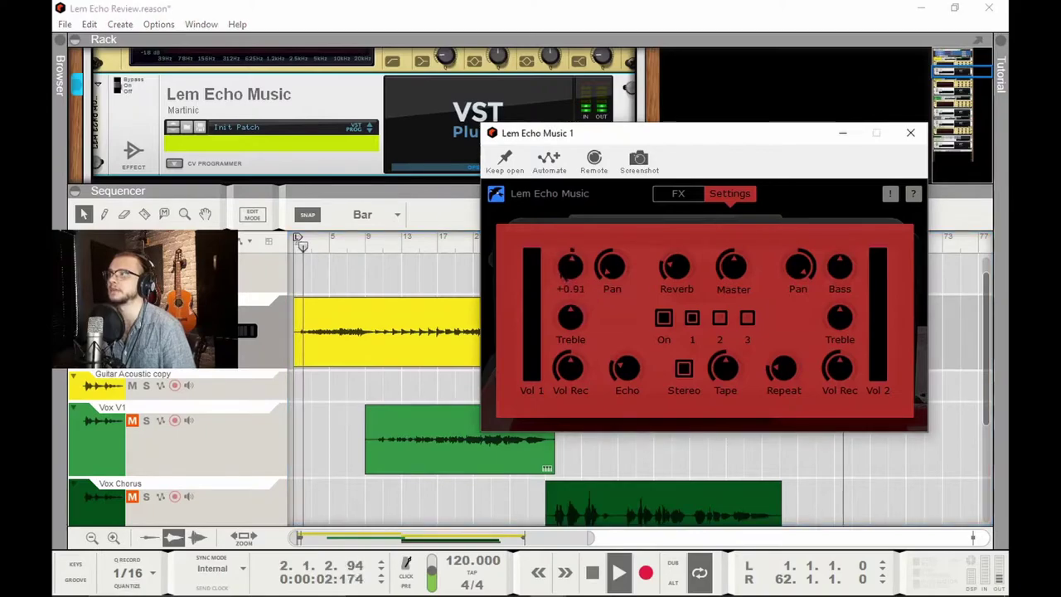
drag(570, 267, 559, 248)
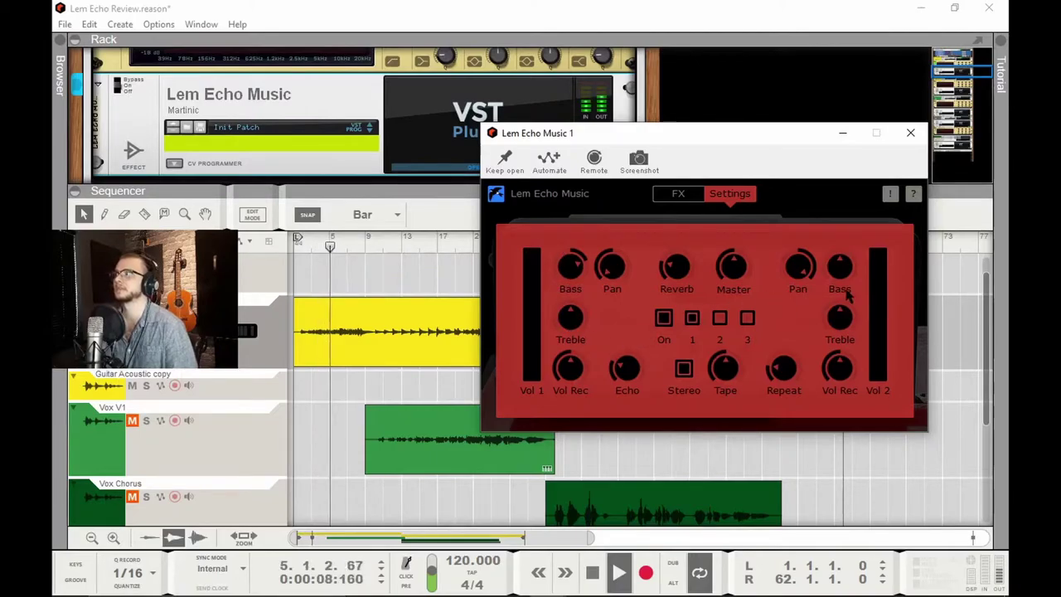
drag(839, 319, 841, 307)
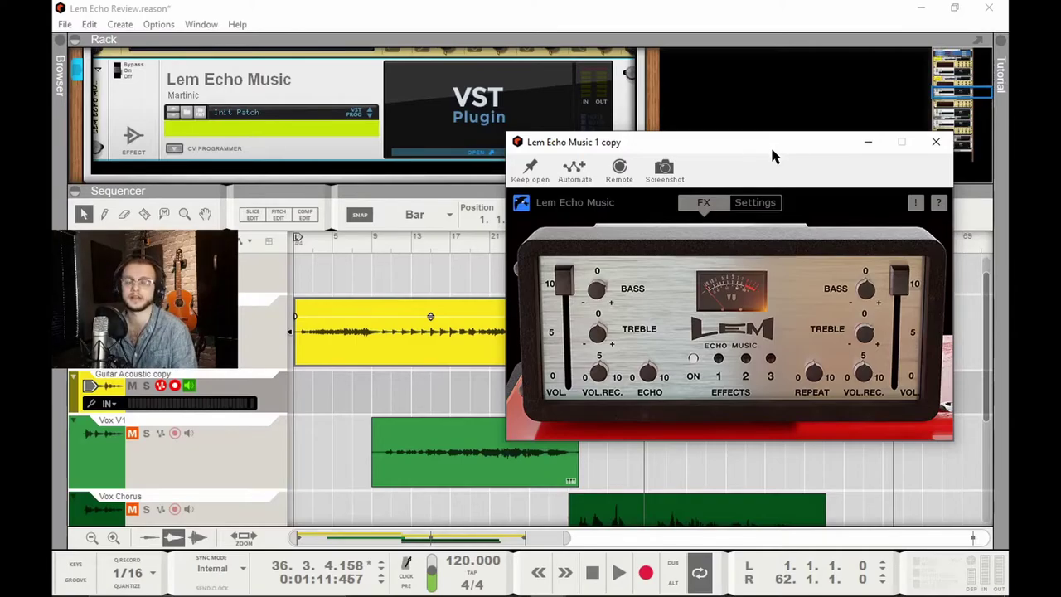
Step: Reposition the Lem Echo Music 1 copy window and jump the song position to bar 26
drag(760, 147, 616, 90)
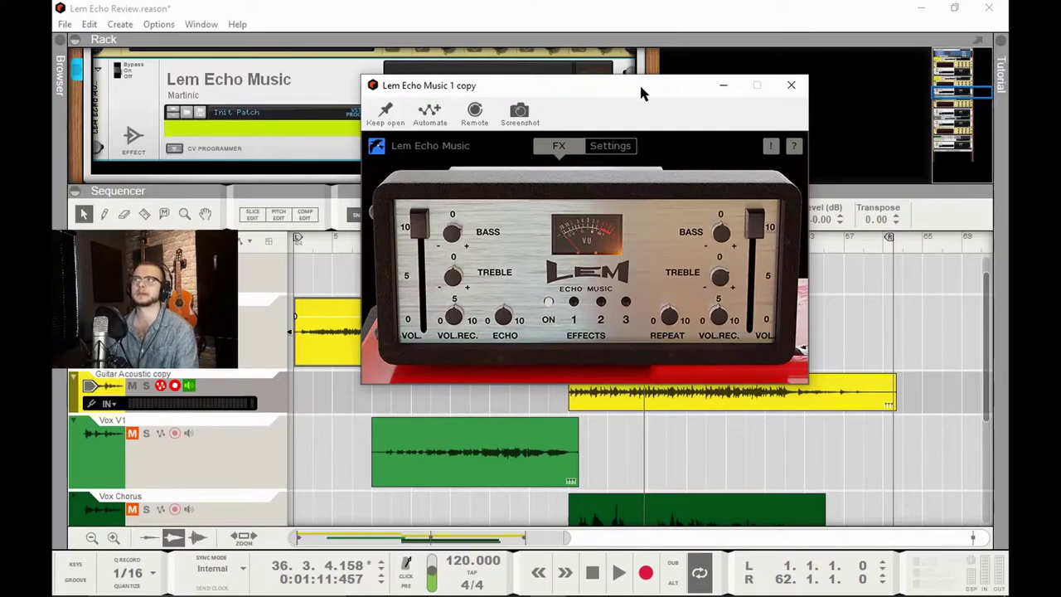
drag(640, 88, 708, 57)
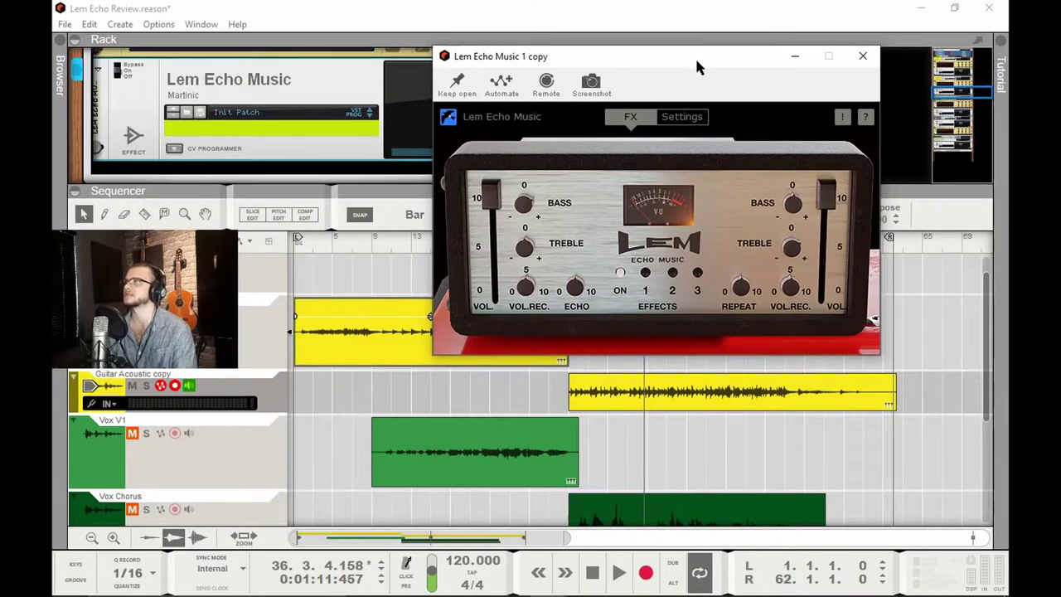
drag(704, 58, 701, 85)
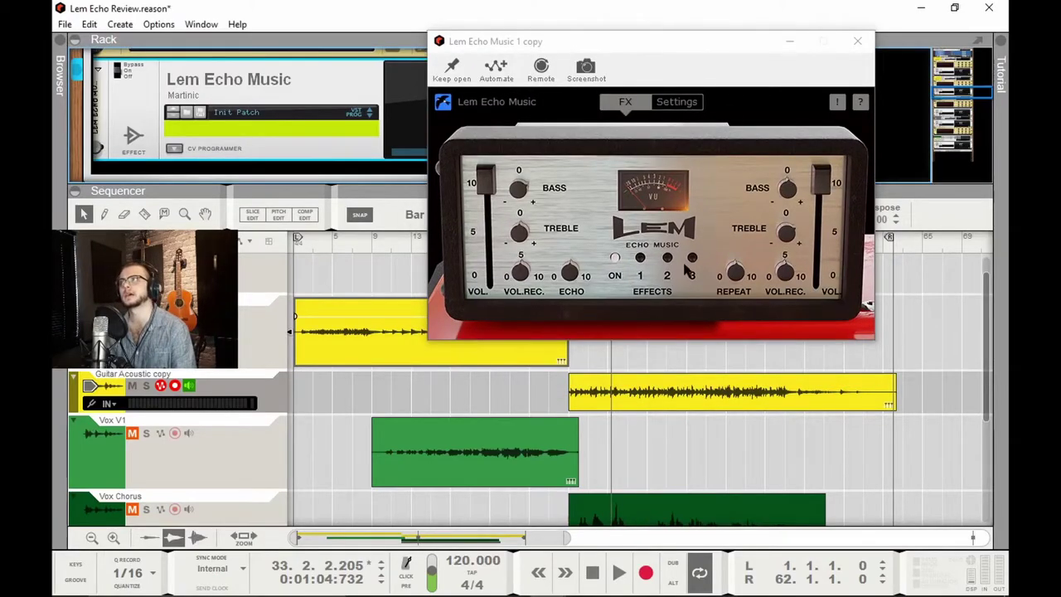
click(666, 270)
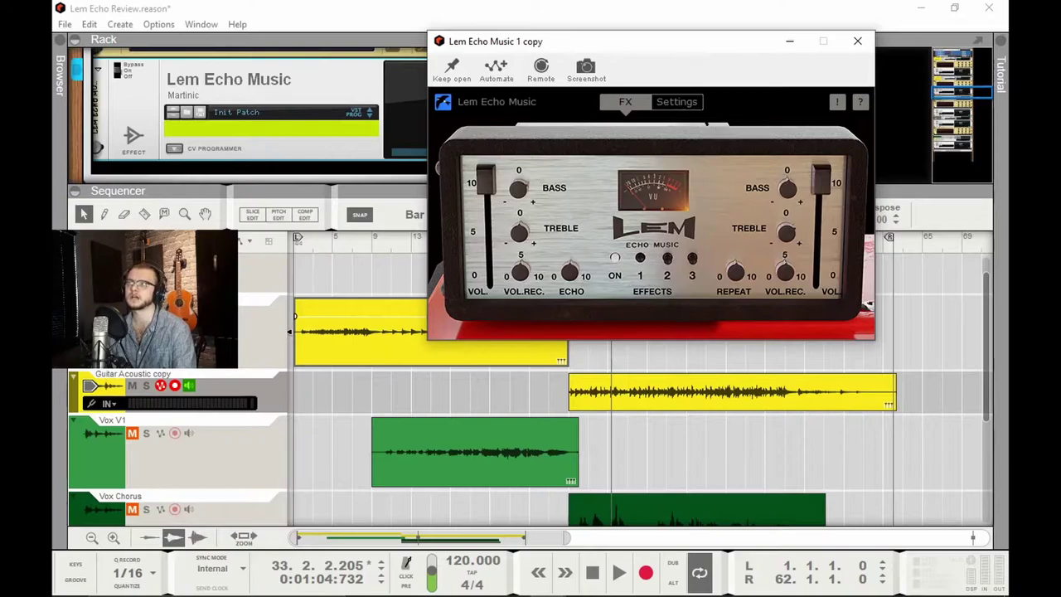
drag(706, 48, 332, 62)
click(539, 247)
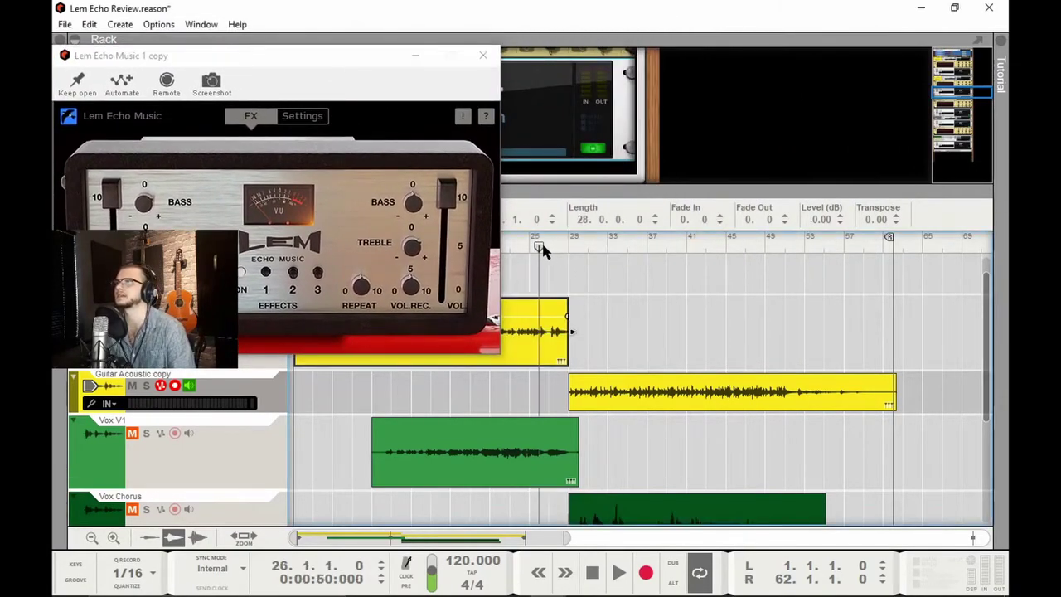
drag(311, 50, 633, 52)
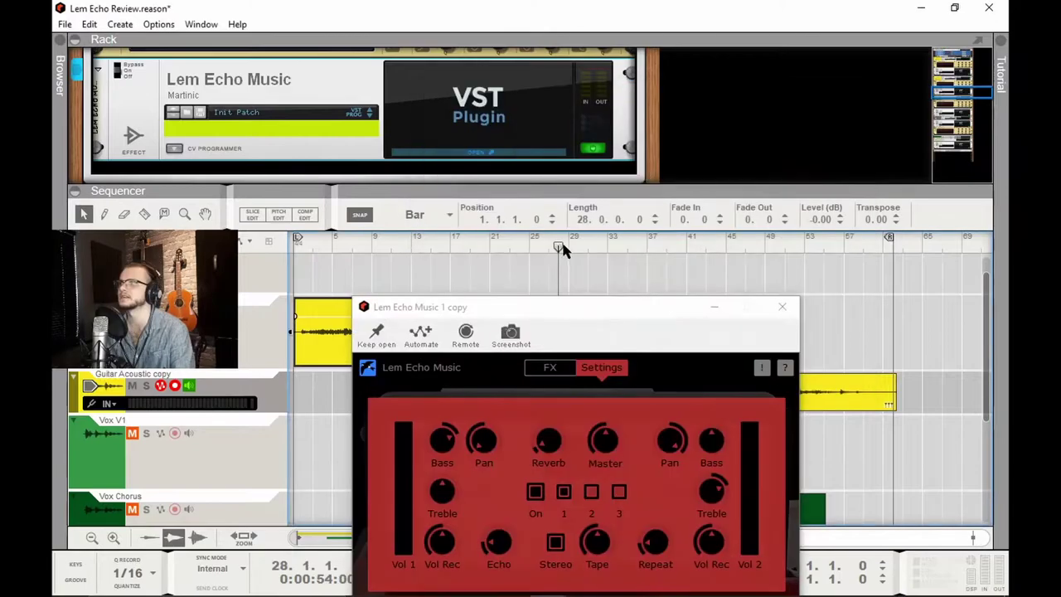
Step: Read the copy effect's Echo wet mix and Reverb values, then close its window
drag(596, 307, 604, 276)
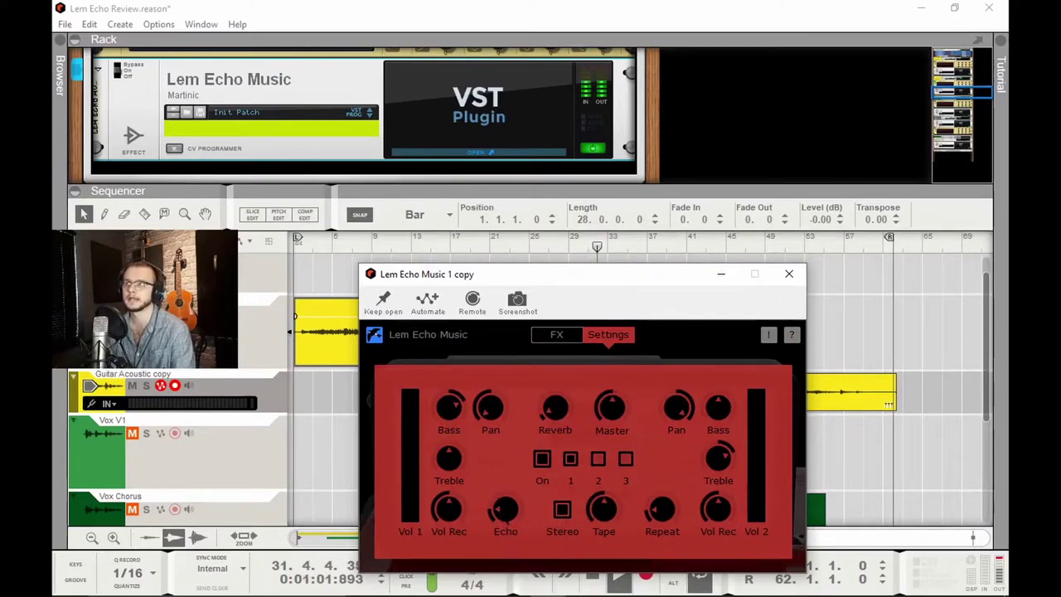
click(505, 512)
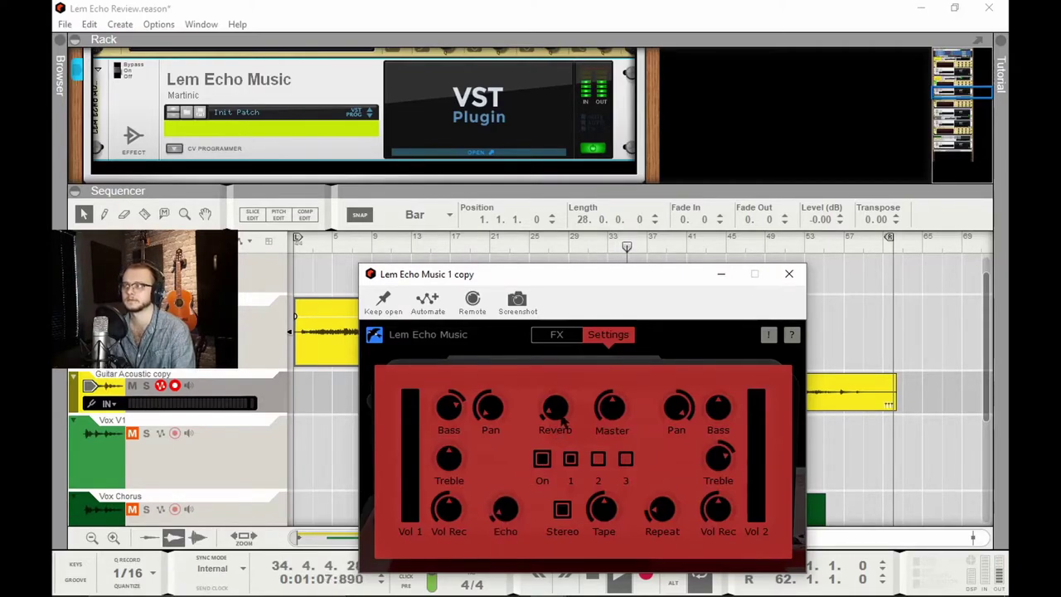
mouse_move(557, 414)
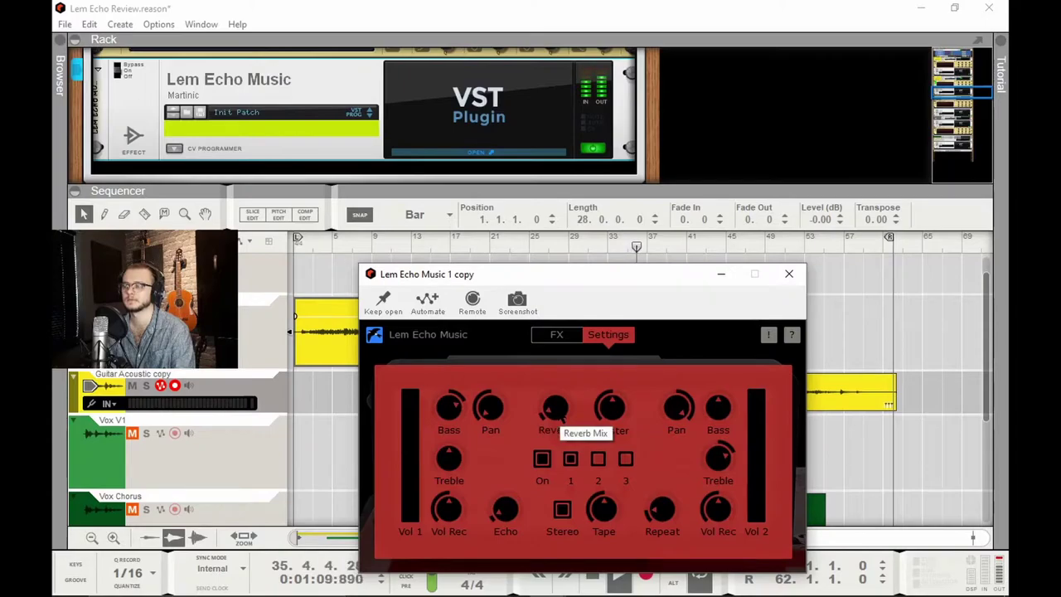
drag(676, 273, 696, 212)
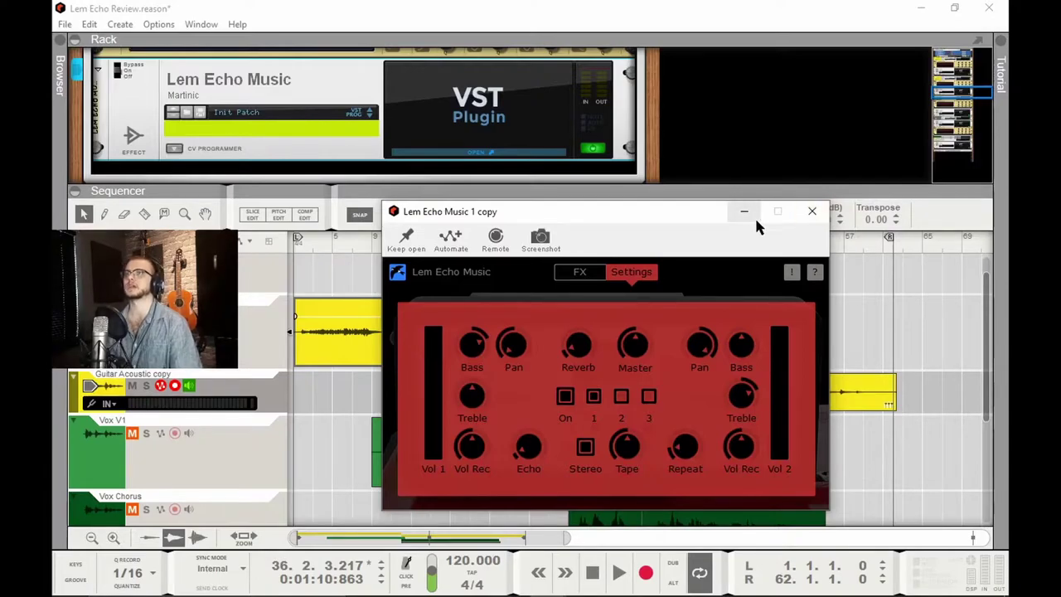
click(813, 211)
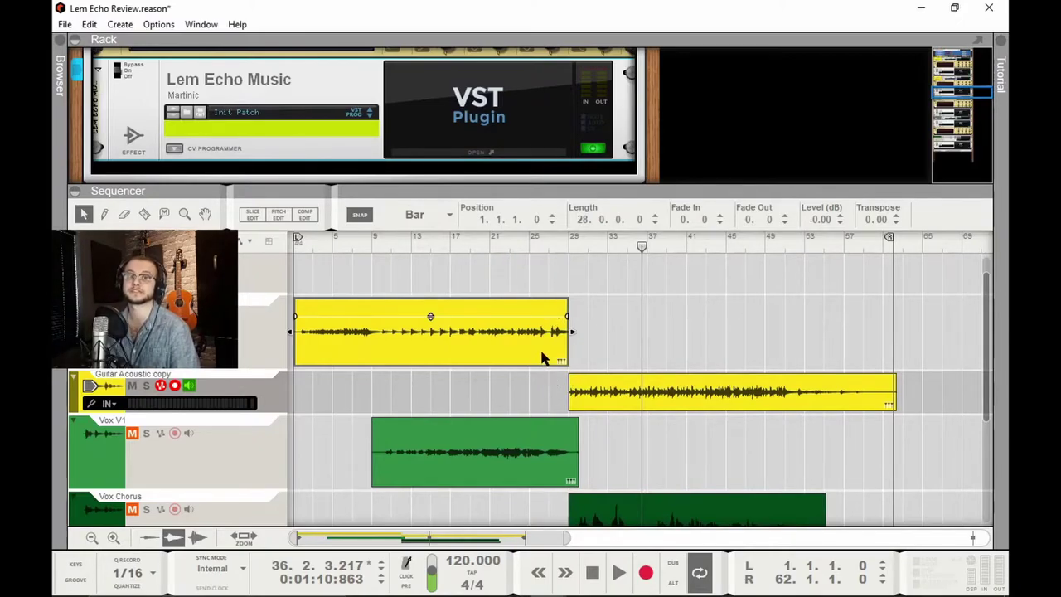
Step: Select the vocal track, play the vocals from bar 10, then open Lem Echo Music 4
click(395, 241)
key(space)
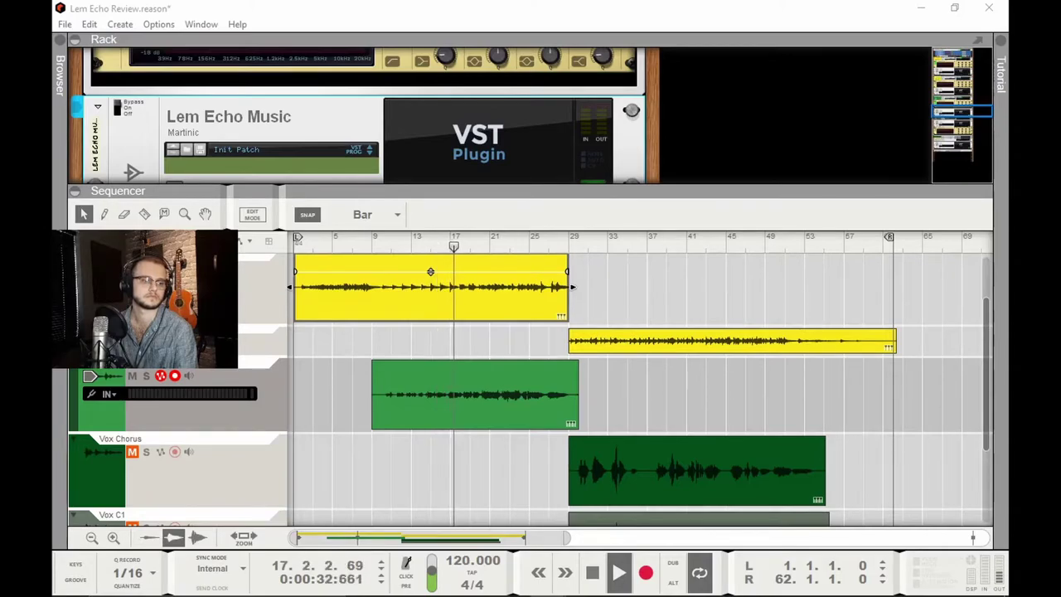
key(space)
click(478, 141)
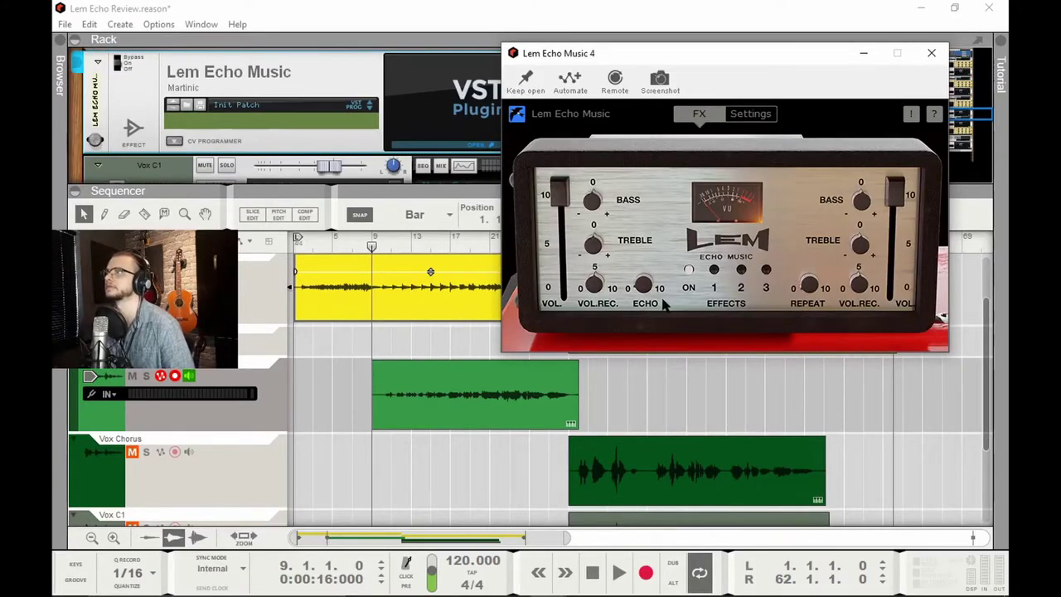
Step: Start and stop playback several times to hear the vocals through the Lem Echo Music 4 delay
key(space)
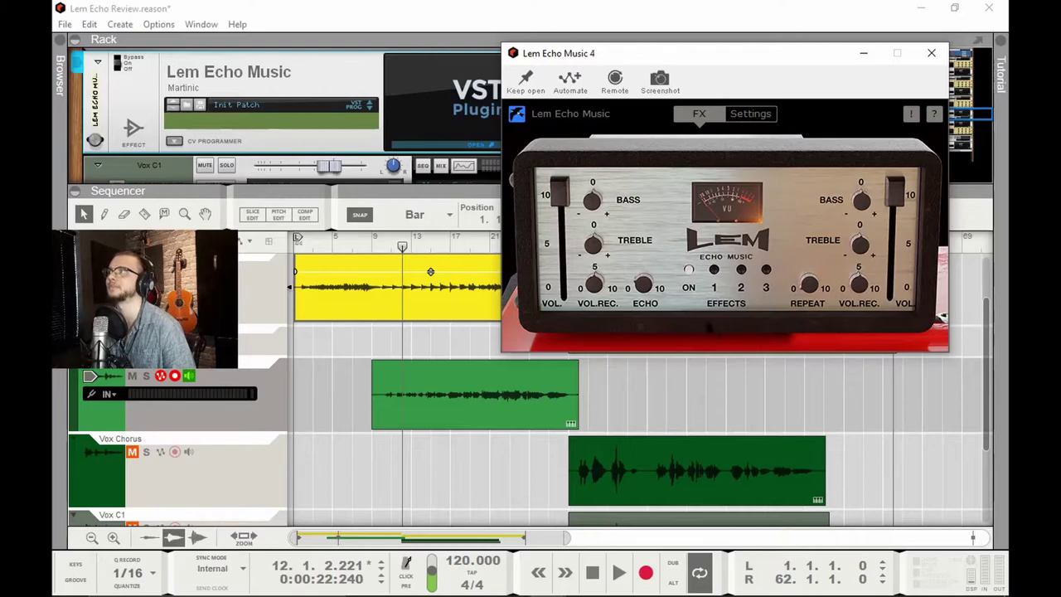
key(space)
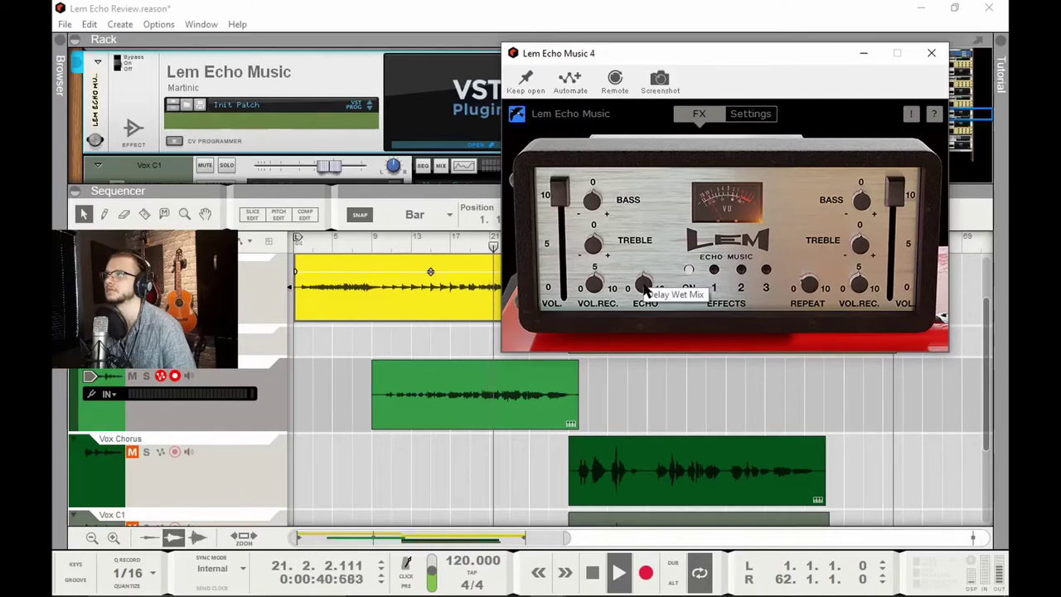
key(space)
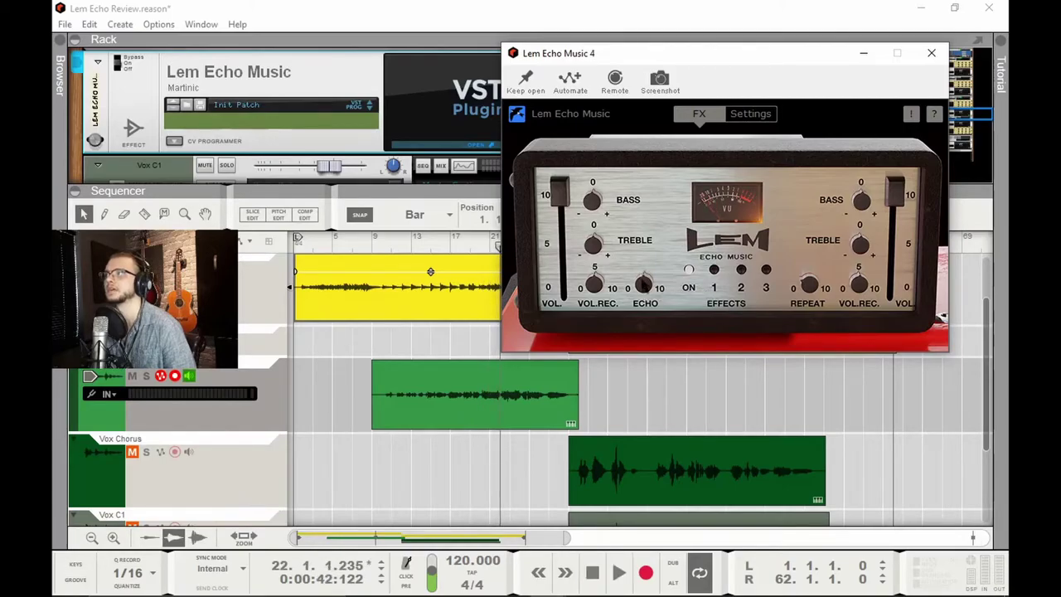
key(space)
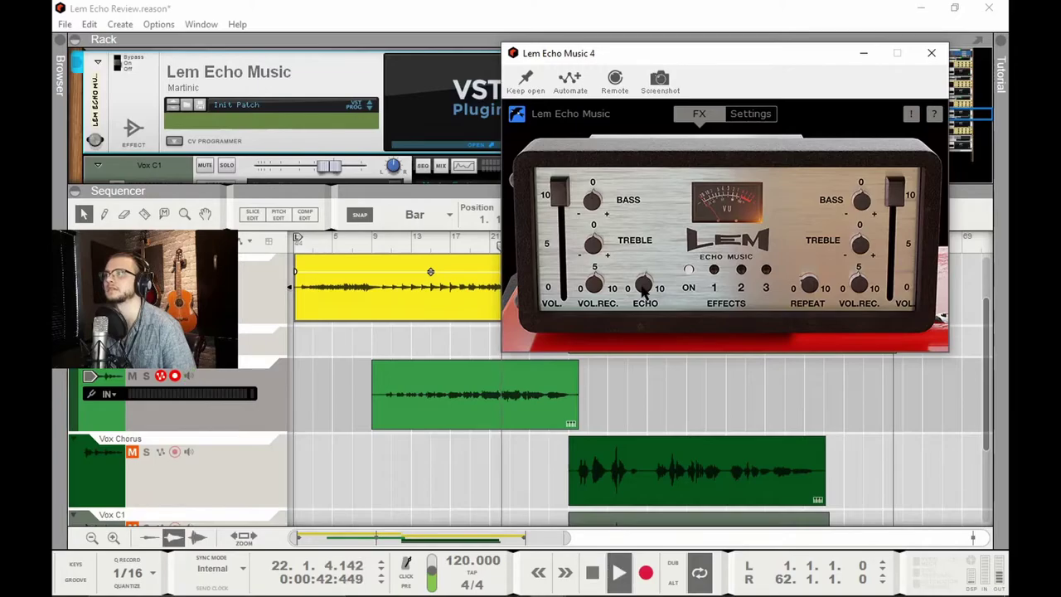
key(space)
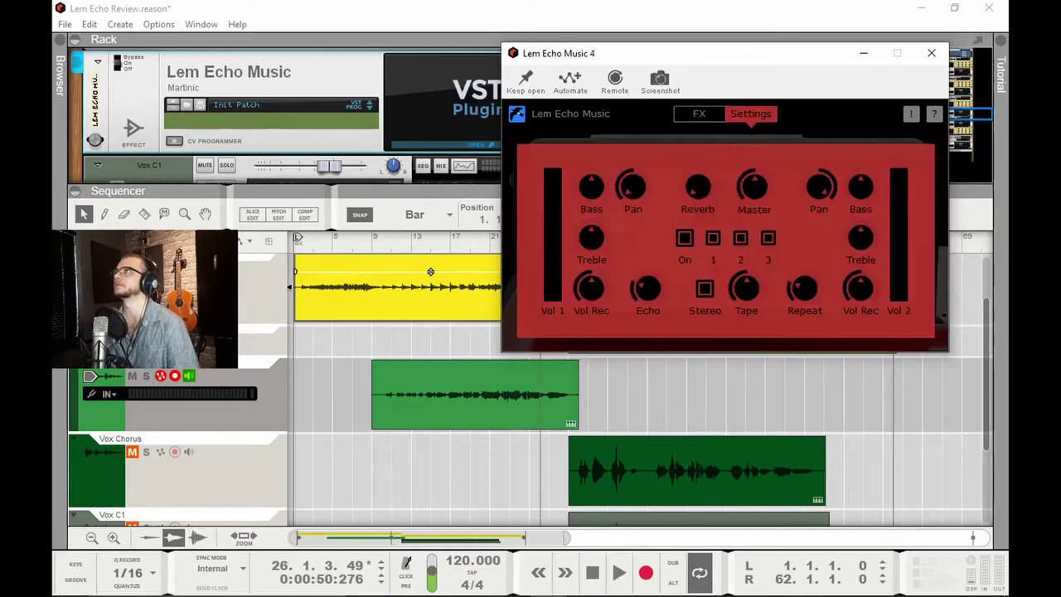
Step: Show the Settings page and set the reverb mix to about 1.14, auditioning the change
click(750, 113)
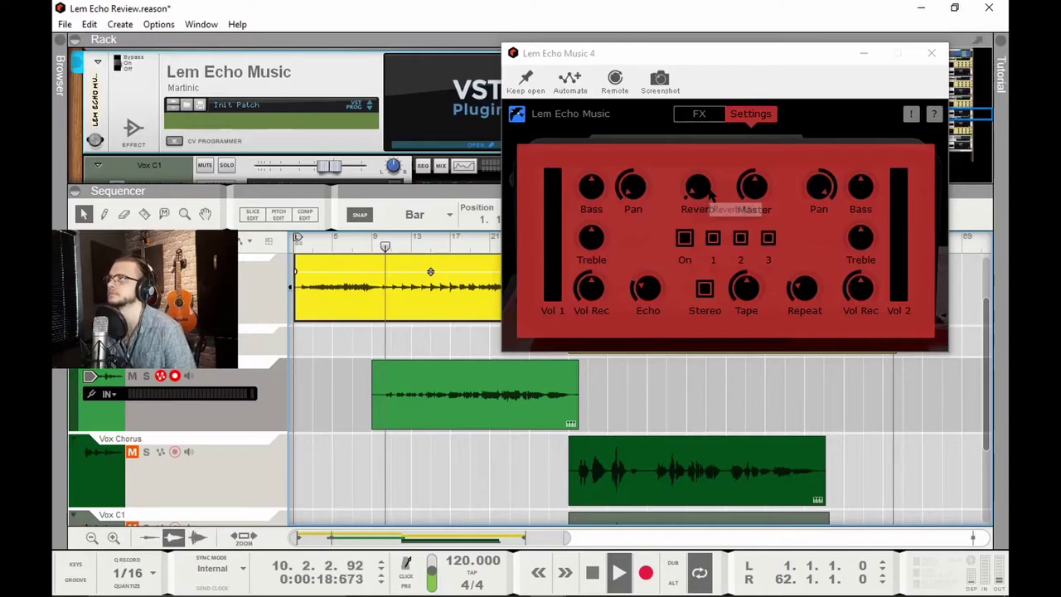
drag(697, 197, 703, 160)
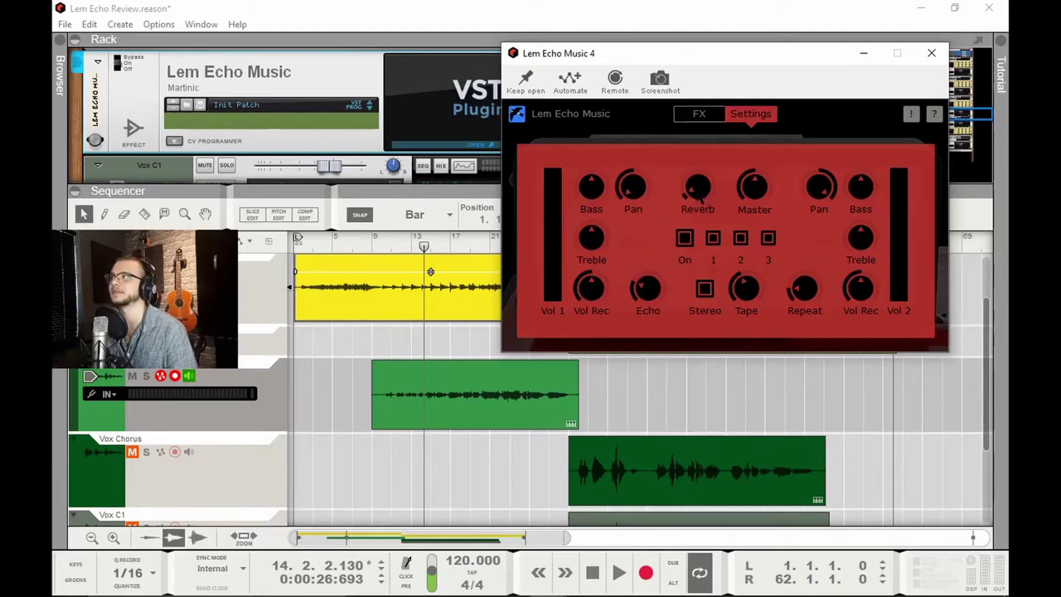
key(space)
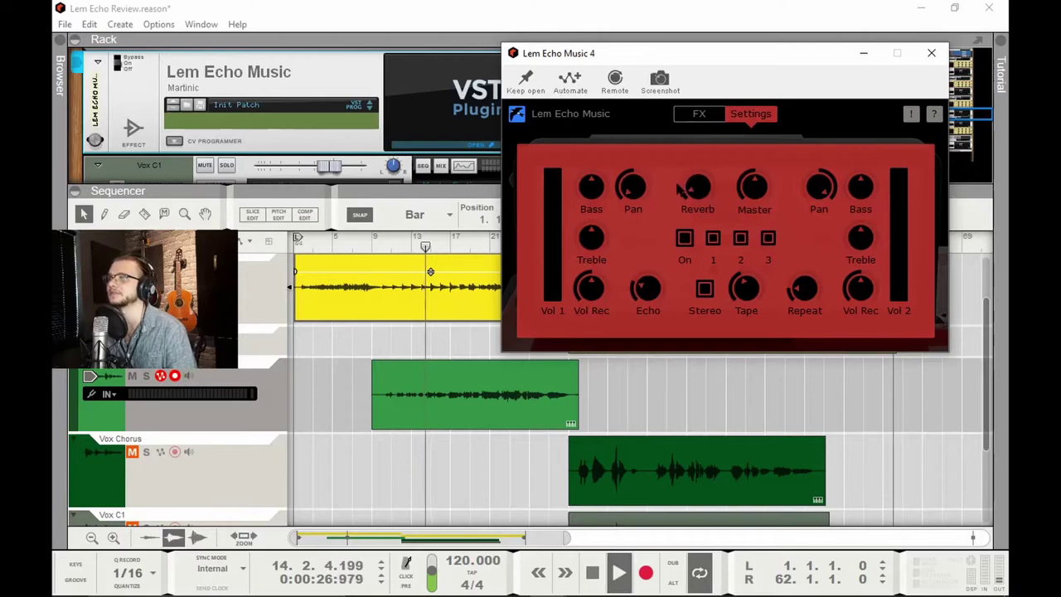
drag(697, 187, 697, 175)
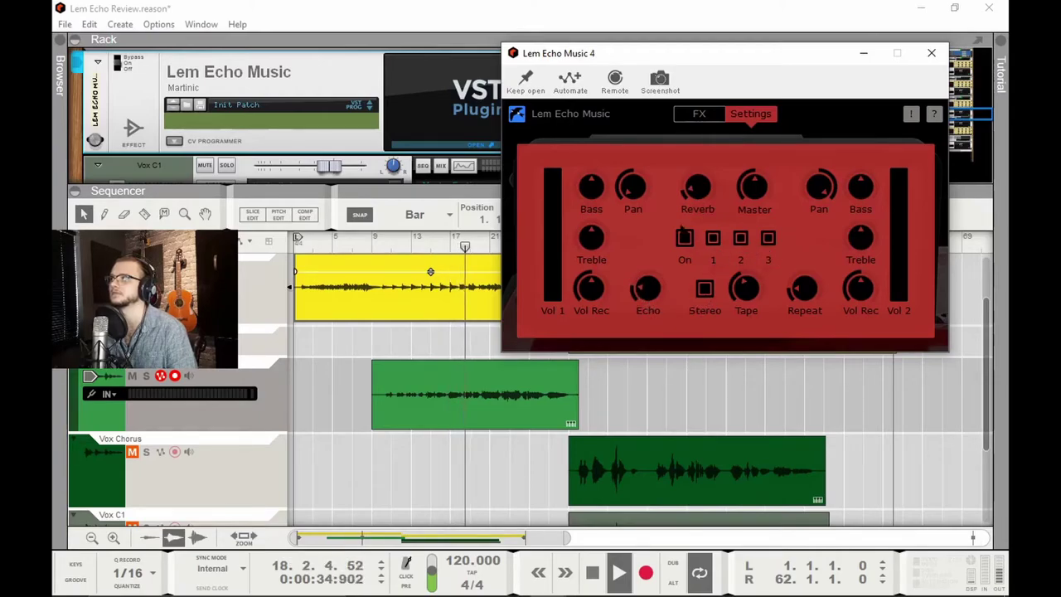
key(space)
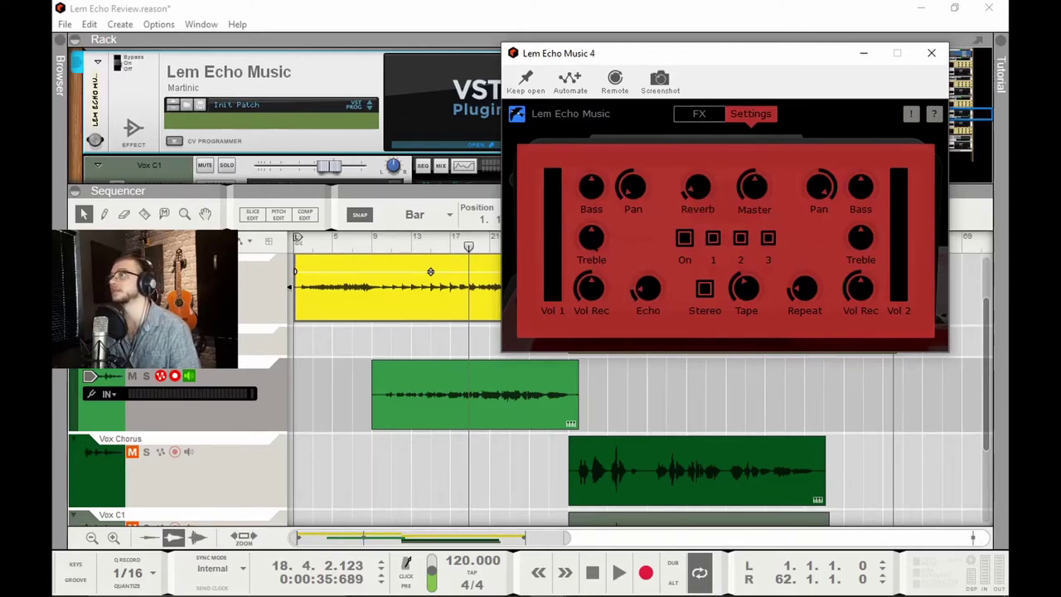
Step: Boost the treble to +1.14 on the left channel and +1.36 on the right, then play it back
drag(601, 243, 602, 236)
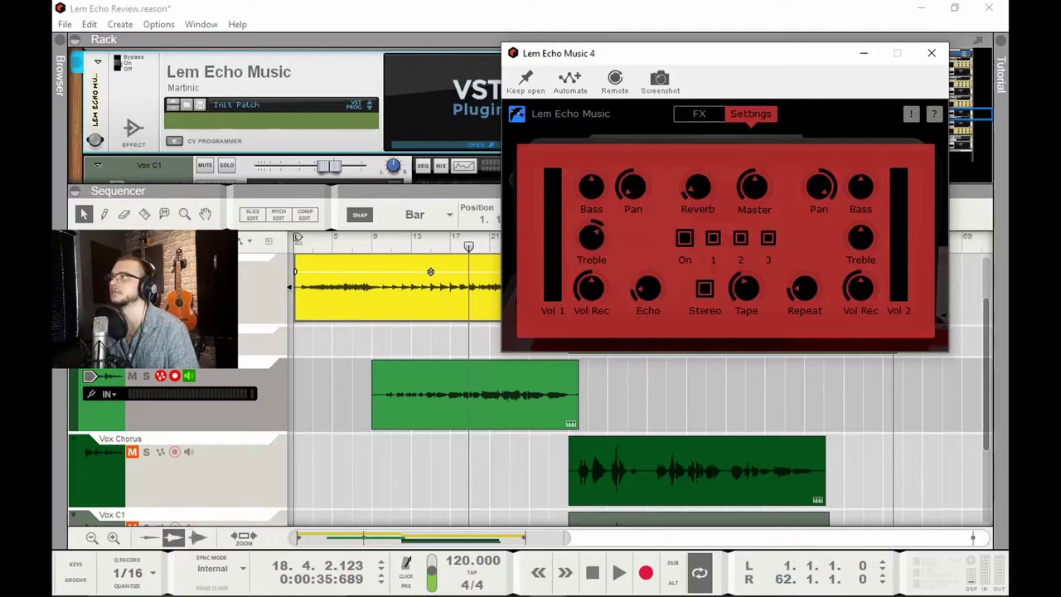
drag(860, 240, 861, 233)
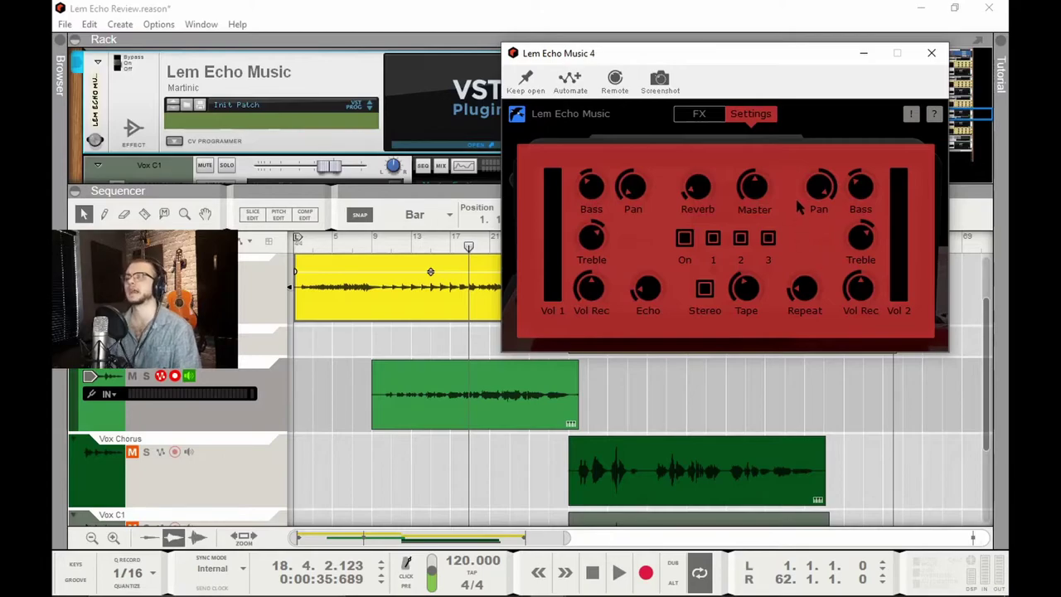
key(space)
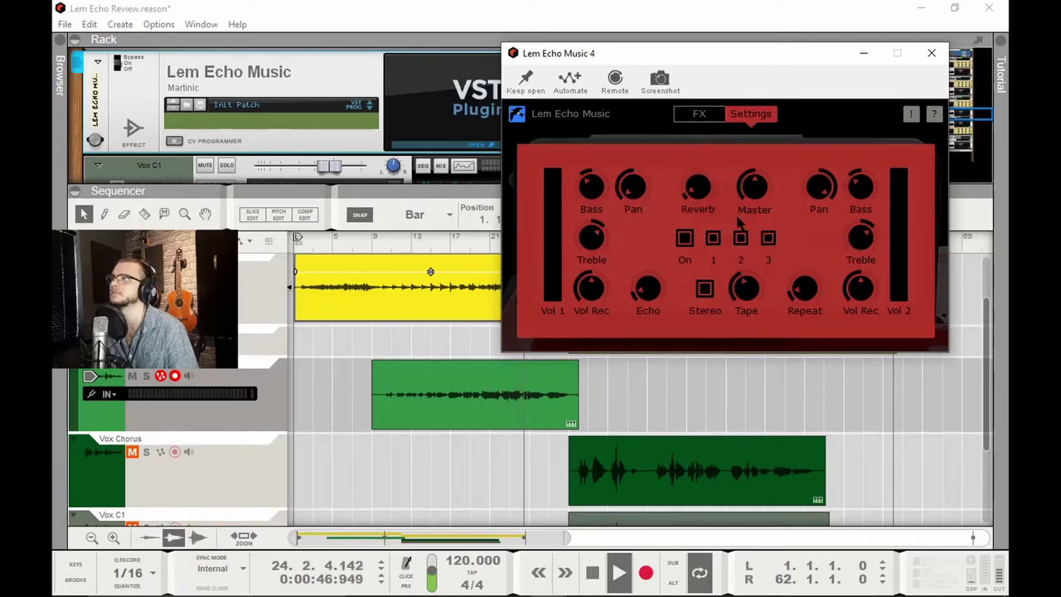
key(space)
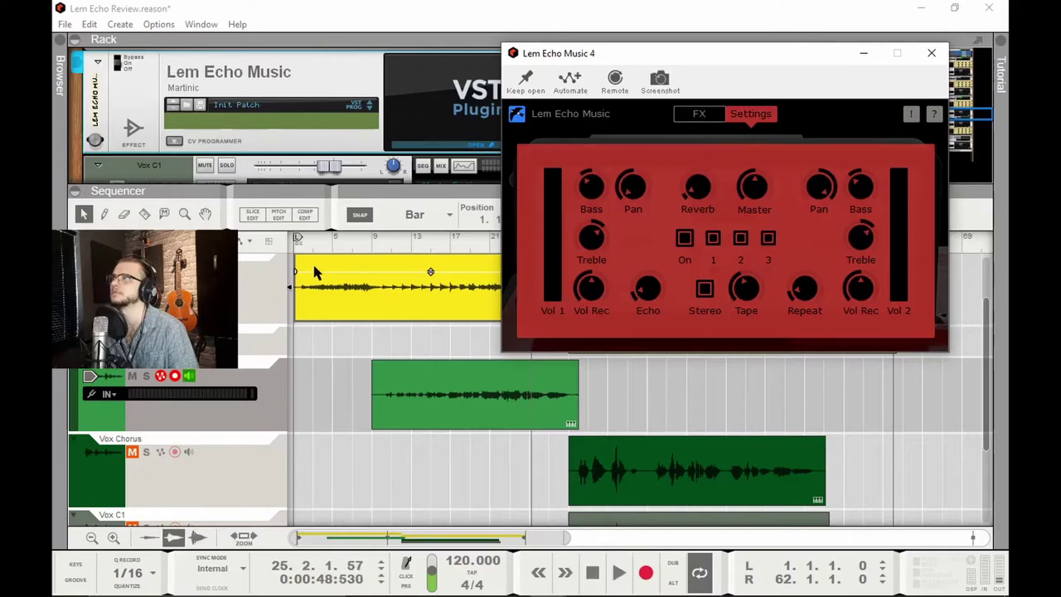
Step: Switch the plugin to its FX hardware panel and play the echo from bar 8
click(360, 253)
click(360, 248)
click(698, 113)
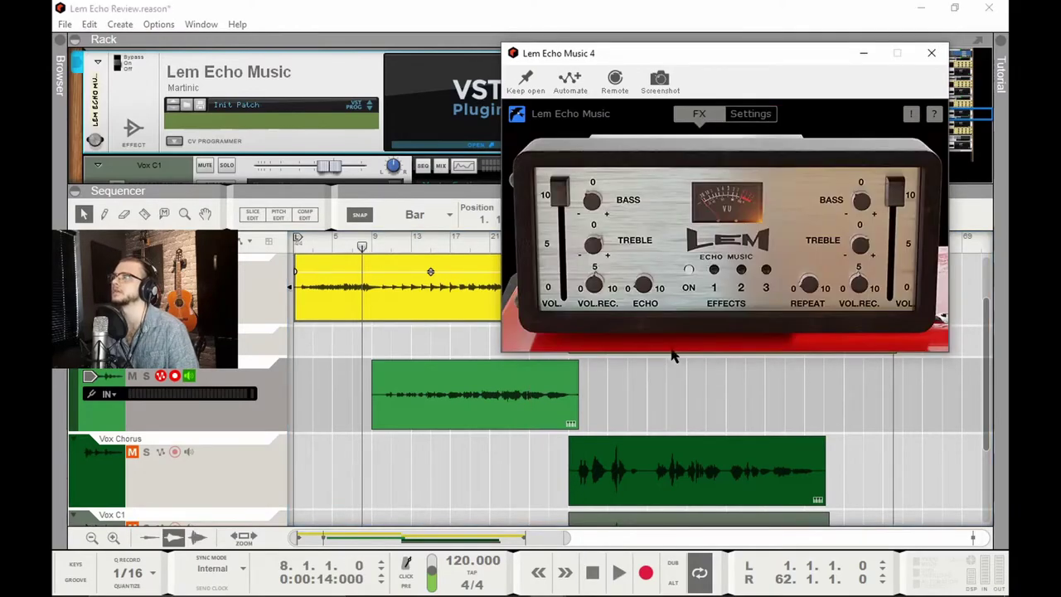
key(space)
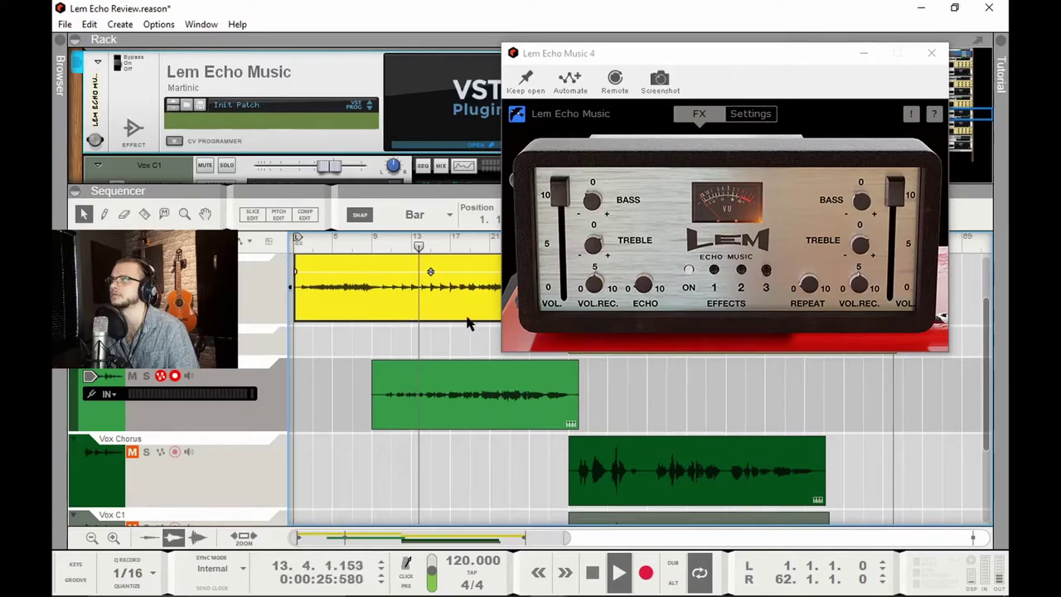
key(space)
click(382, 247)
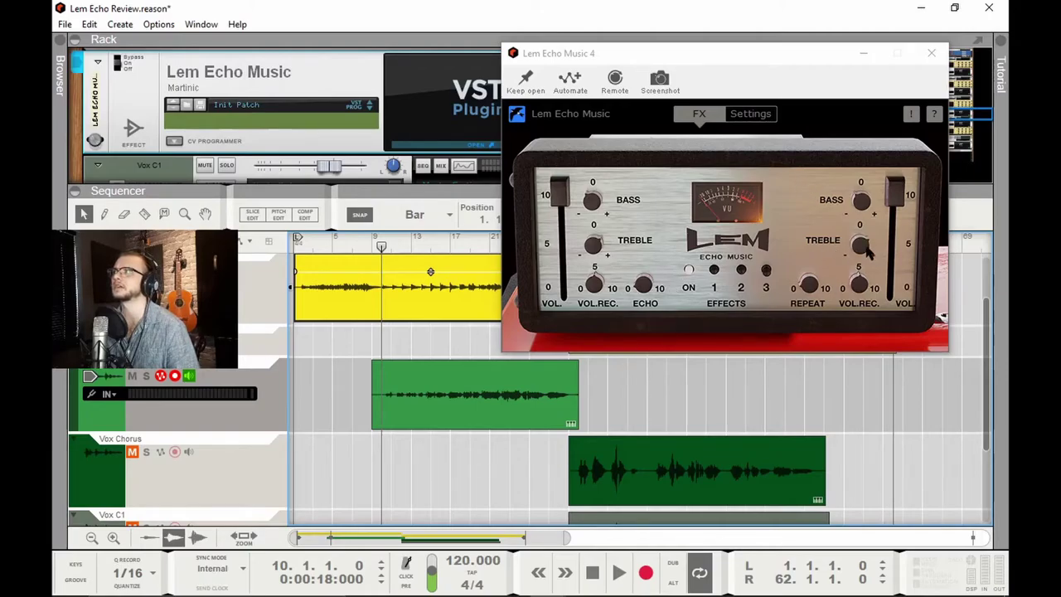
Step: Reposition the Lem Echo Music 4 window to uncover the clips while playback runs
click(768, 58)
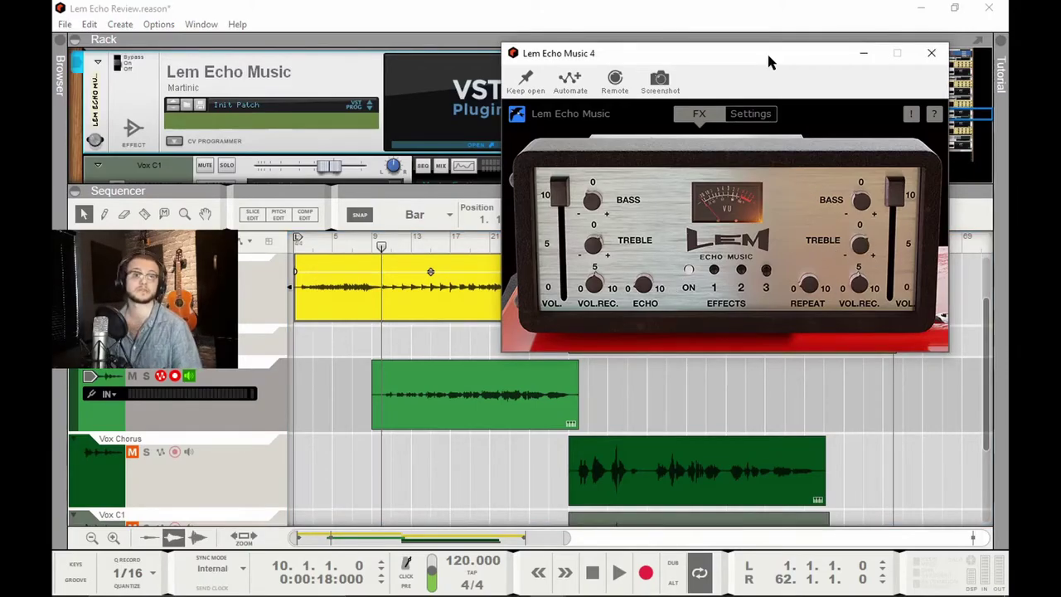
drag(767, 52, 812, 56)
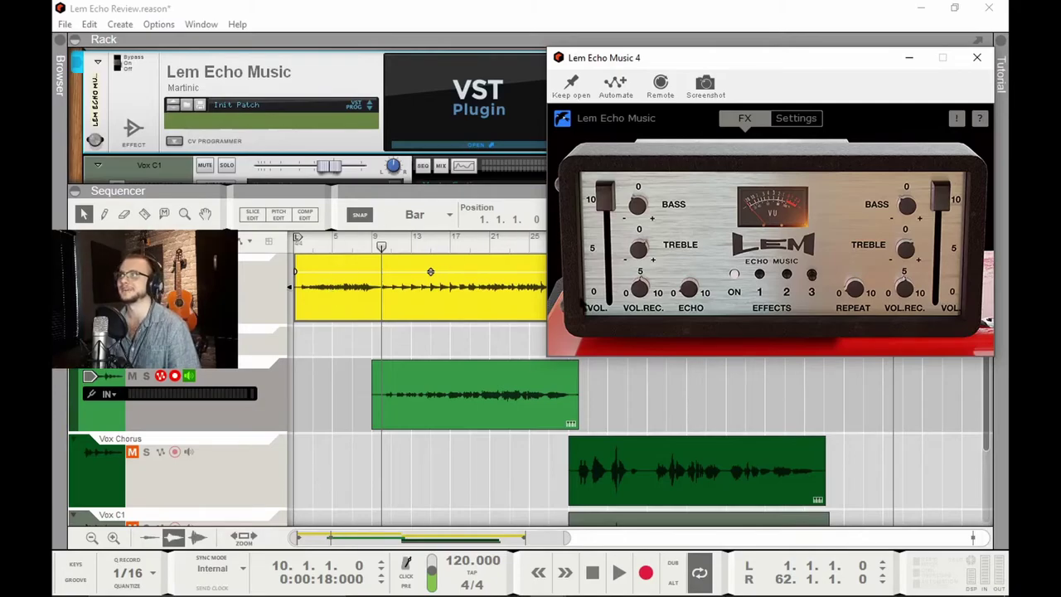
drag(824, 56, 821, 29)
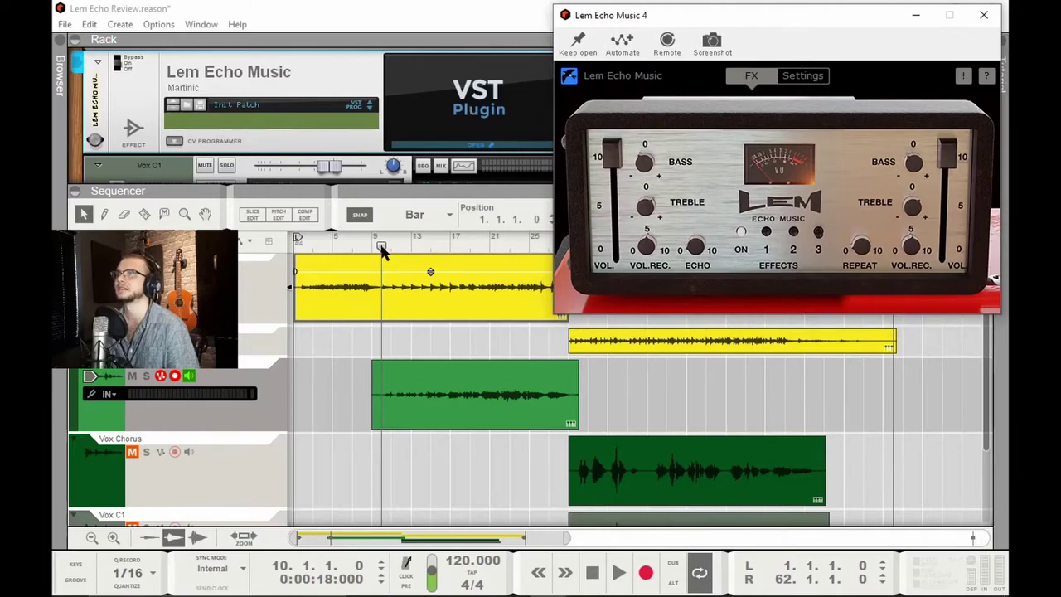
key(space)
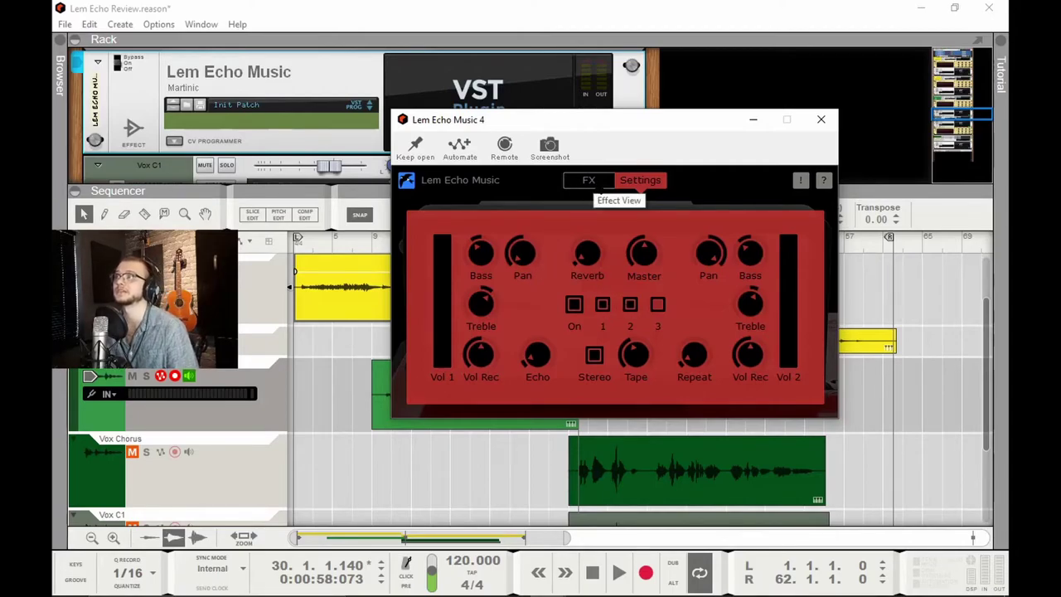
click(589, 180)
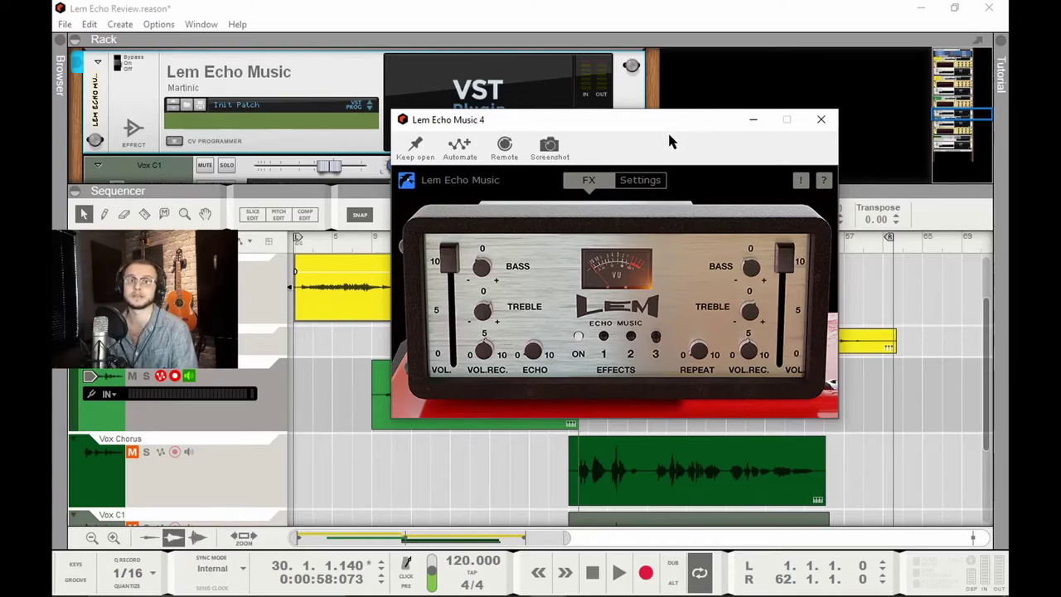
drag(653, 119, 731, 105)
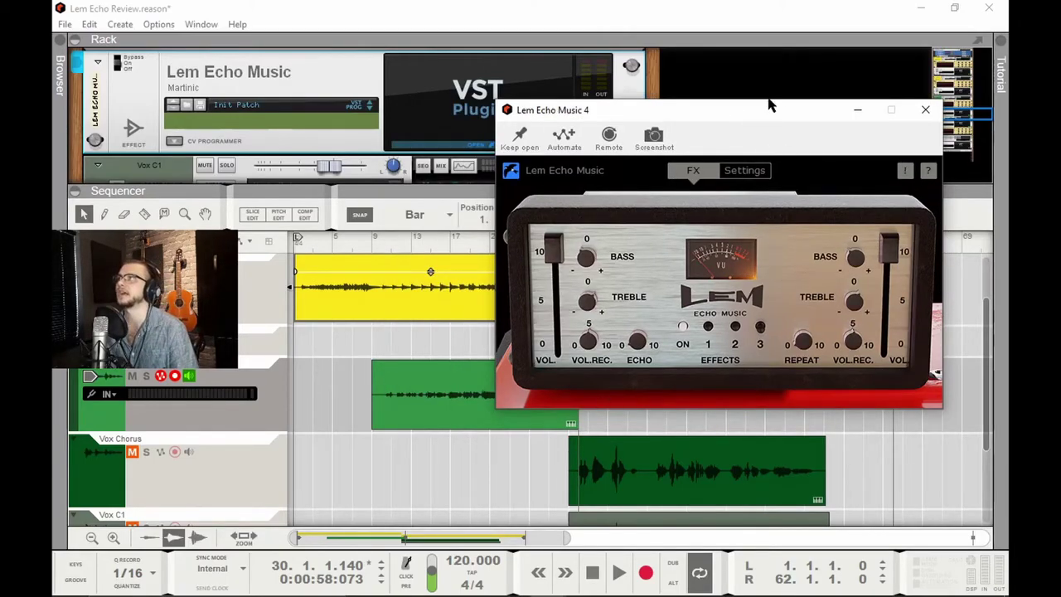
drag(758, 116, 763, 93)
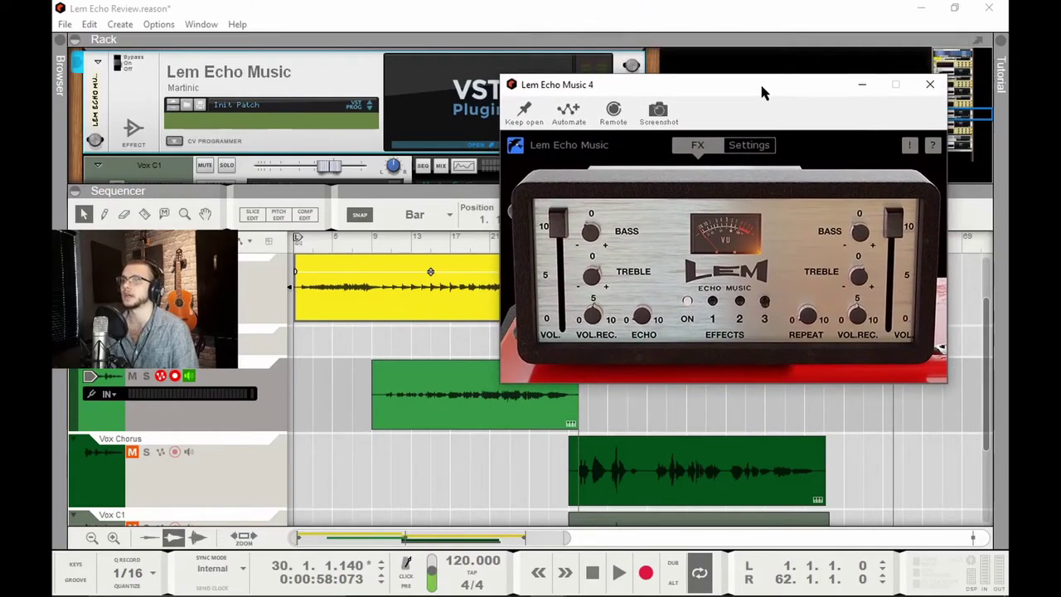
Step: Close the Lem Echo Music 4 window, select the Vox Chorus track and play from bar 28
click(930, 85)
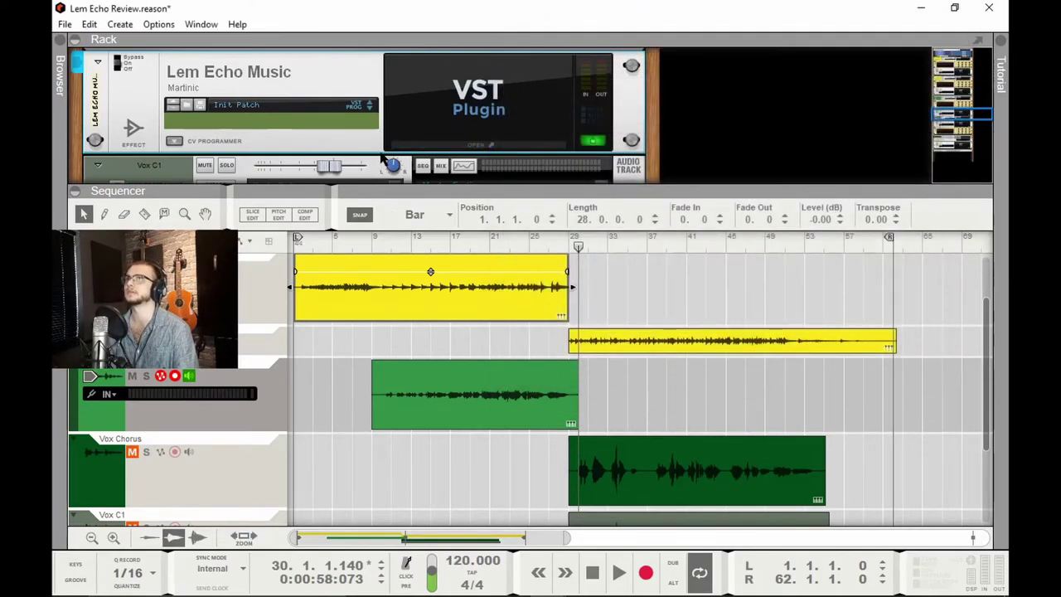
click(520, 469)
mouse_move(569, 250)
mouse_down()
mouse_move(558, 251)
mouse_move(568, 251)
mouse_up()
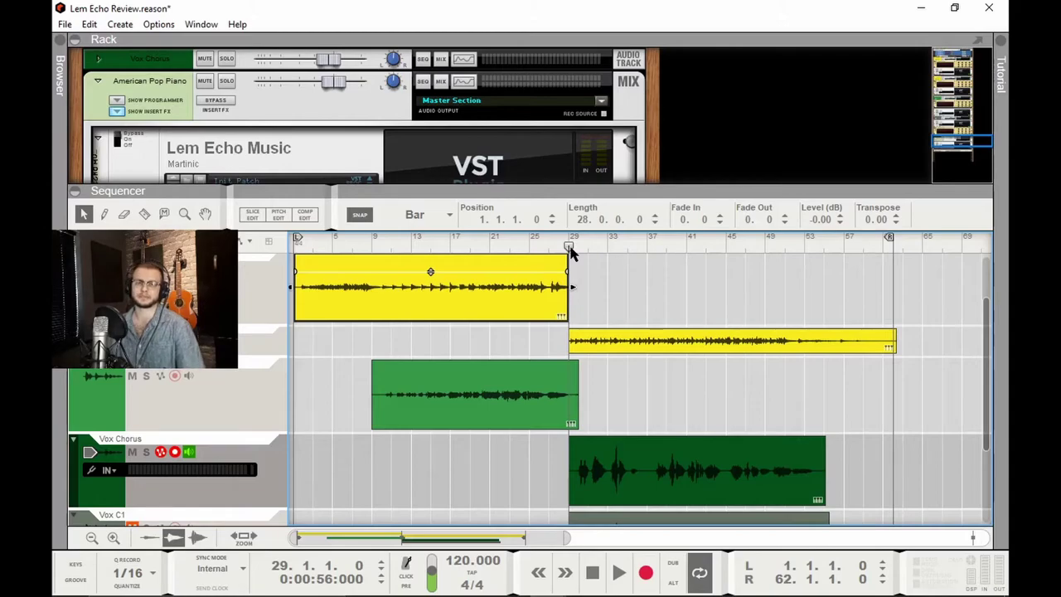
key(space)
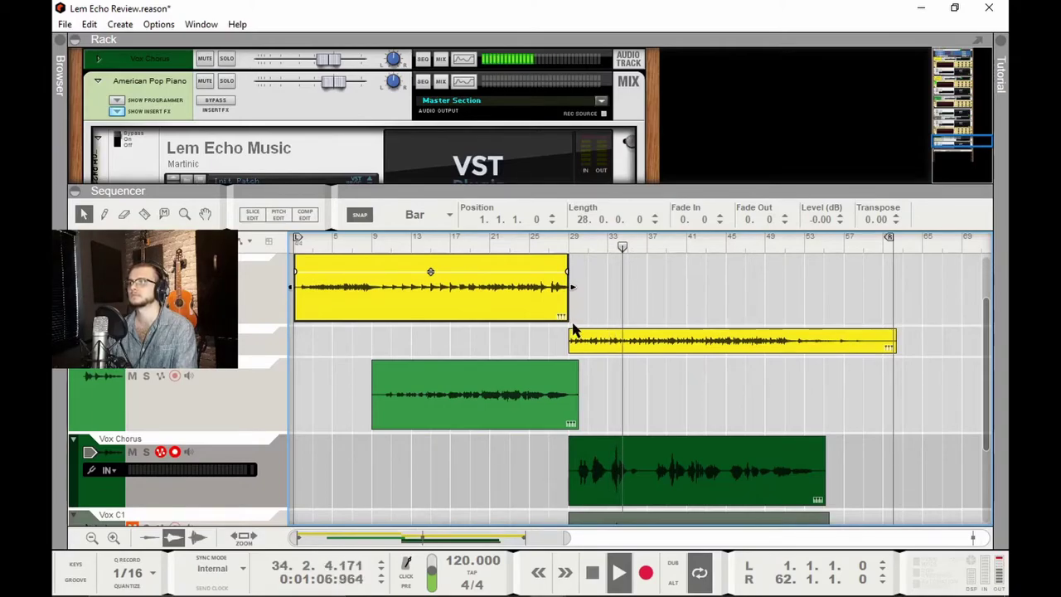
key(space)
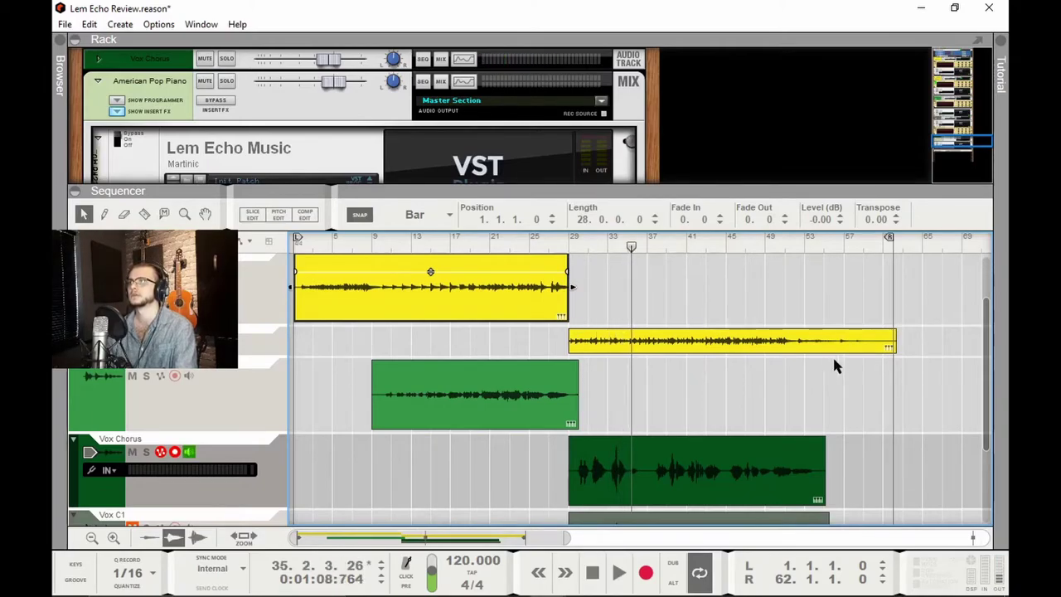
Step: Set the playhead to bar 29 and scroll the rack down to the Lem Echo Music device
click(577, 247)
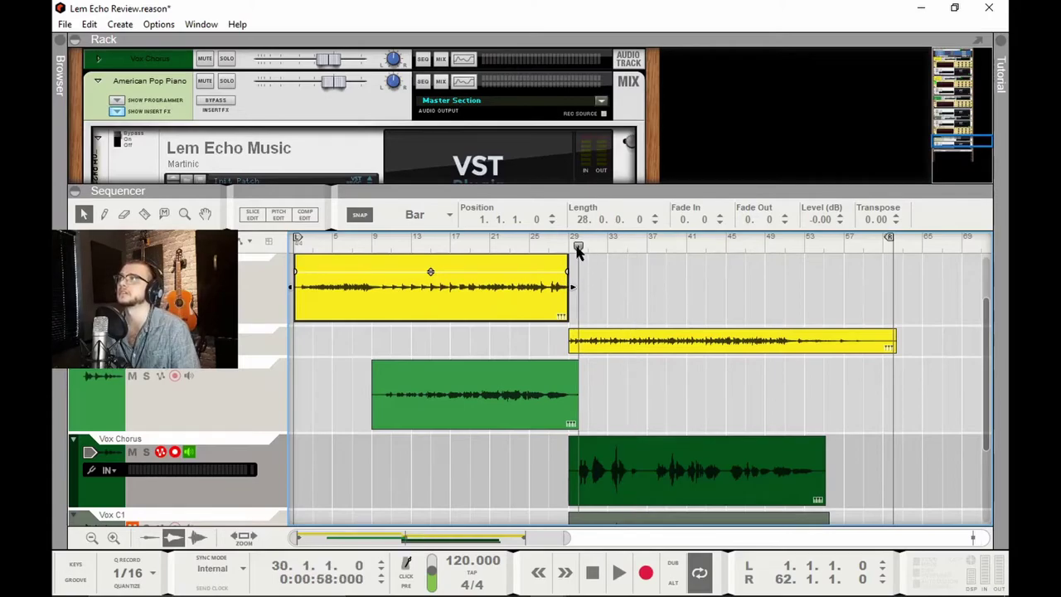
click(569, 247)
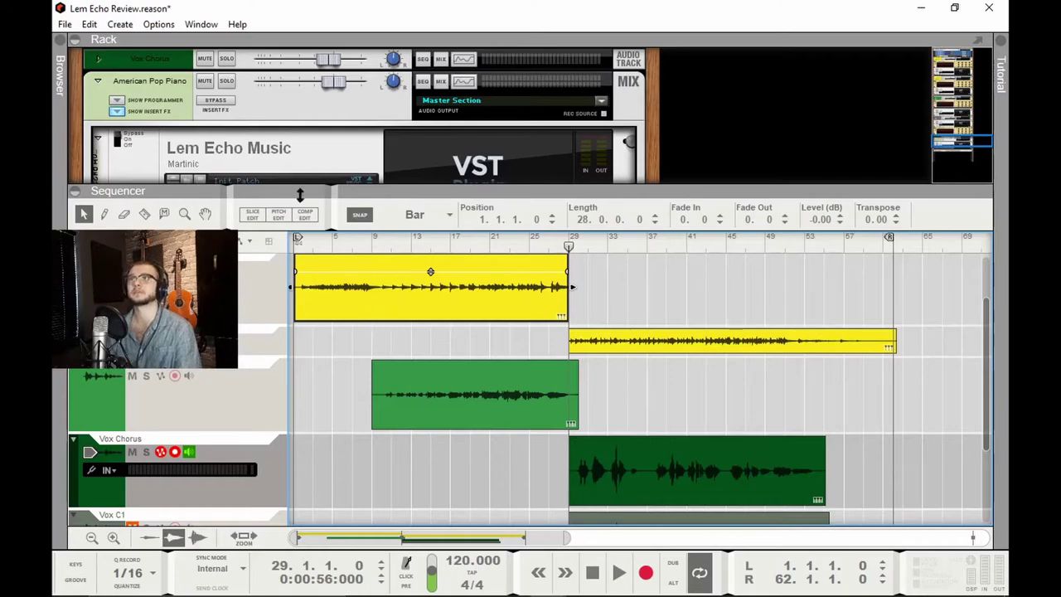
scroll(301, 136, down, 1)
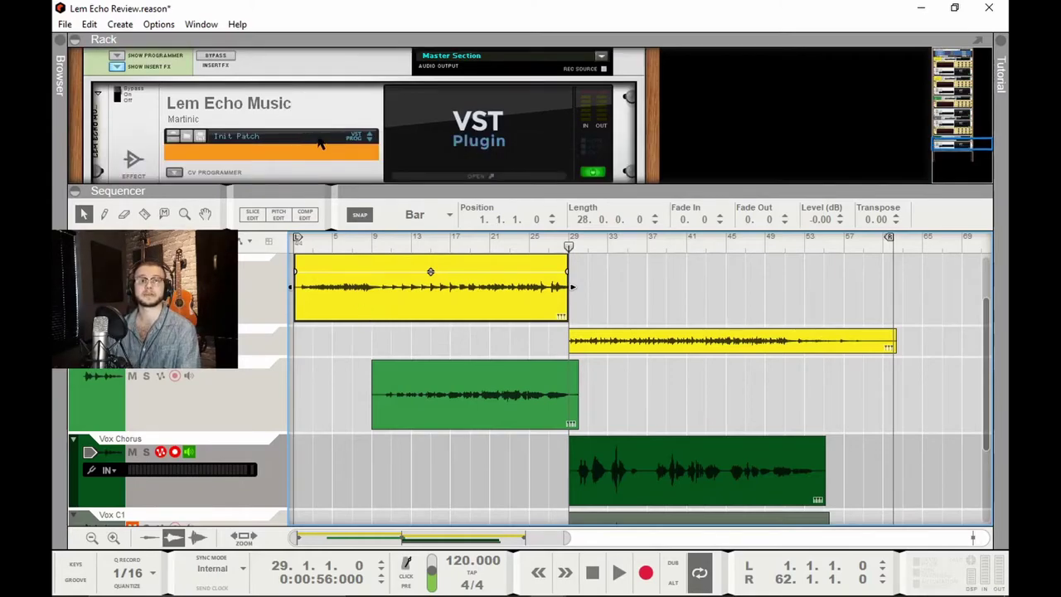
Step: Open the Vox Chorus rack device's Lem Echo Music 5 plugin window
click(481, 178)
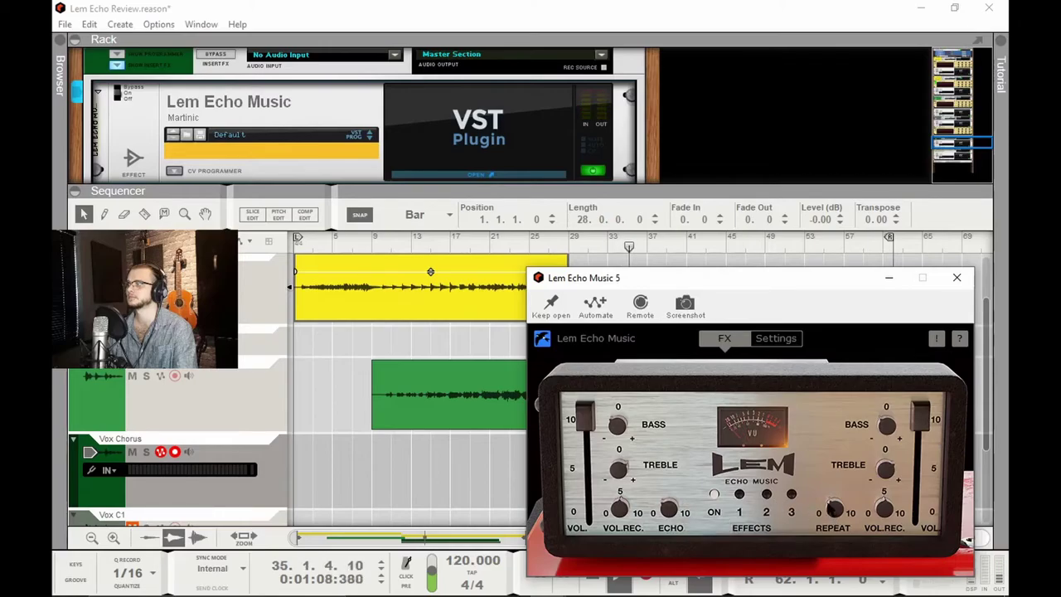
Step: Replay the Vox Chorus from bar 28 with the Lem Echo Music 5 window focused and moved up
click(570, 242)
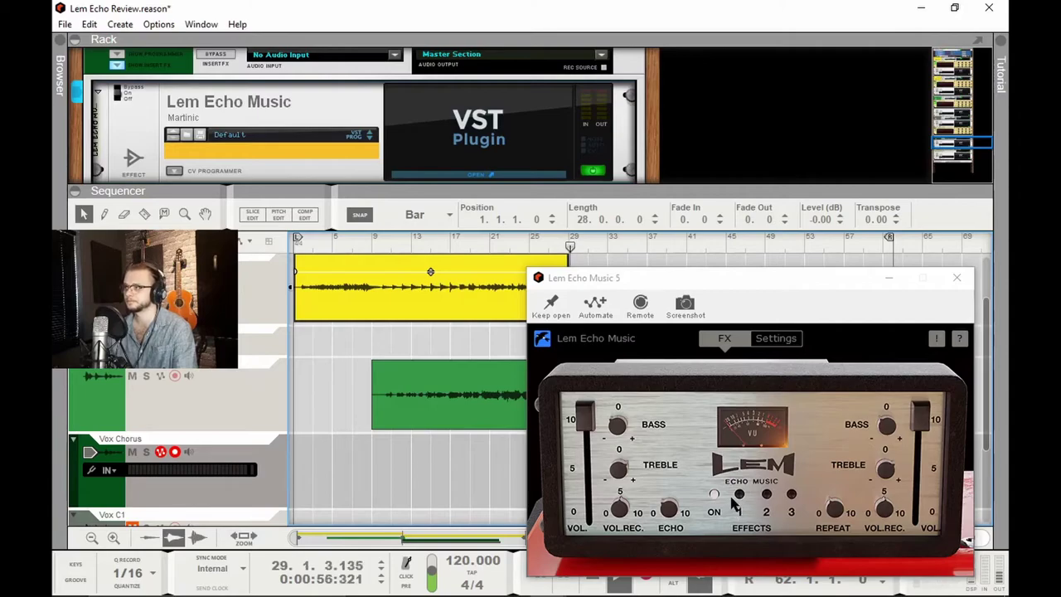
click(830, 512)
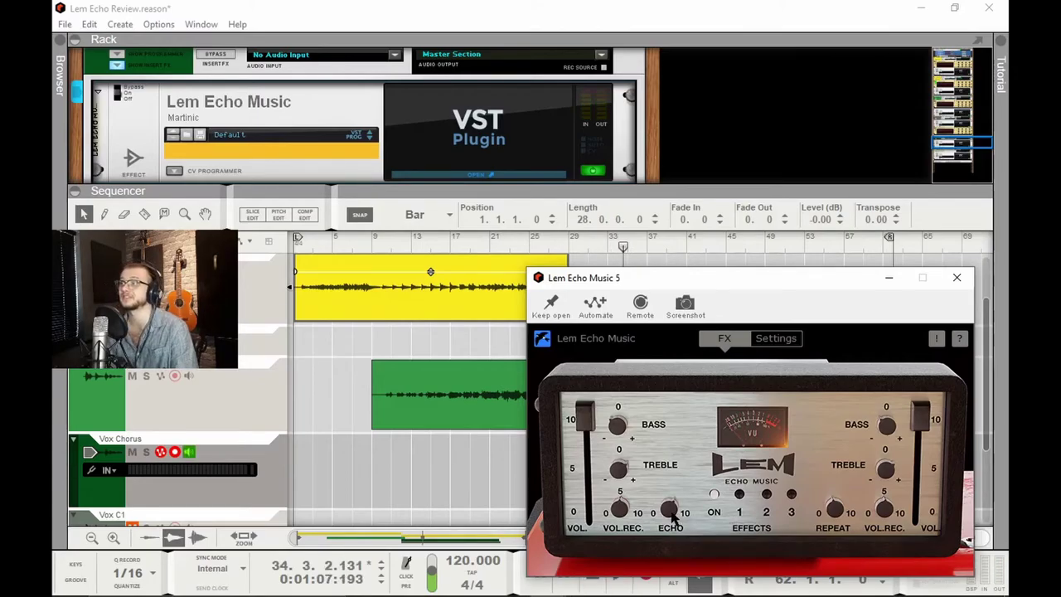
drag(785, 290, 785, 281)
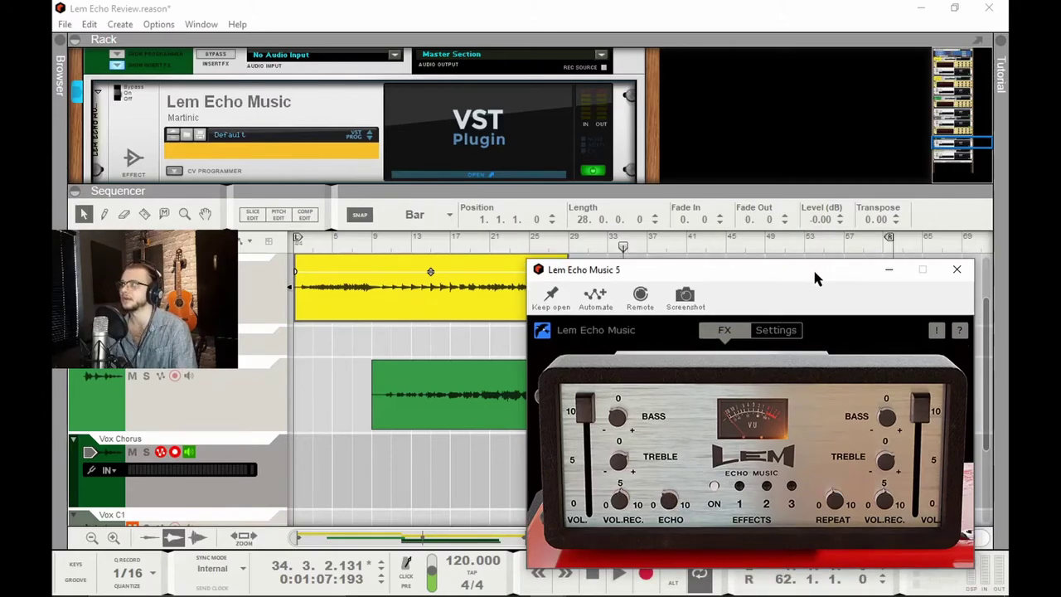
drag(812, 267, 822, 252)
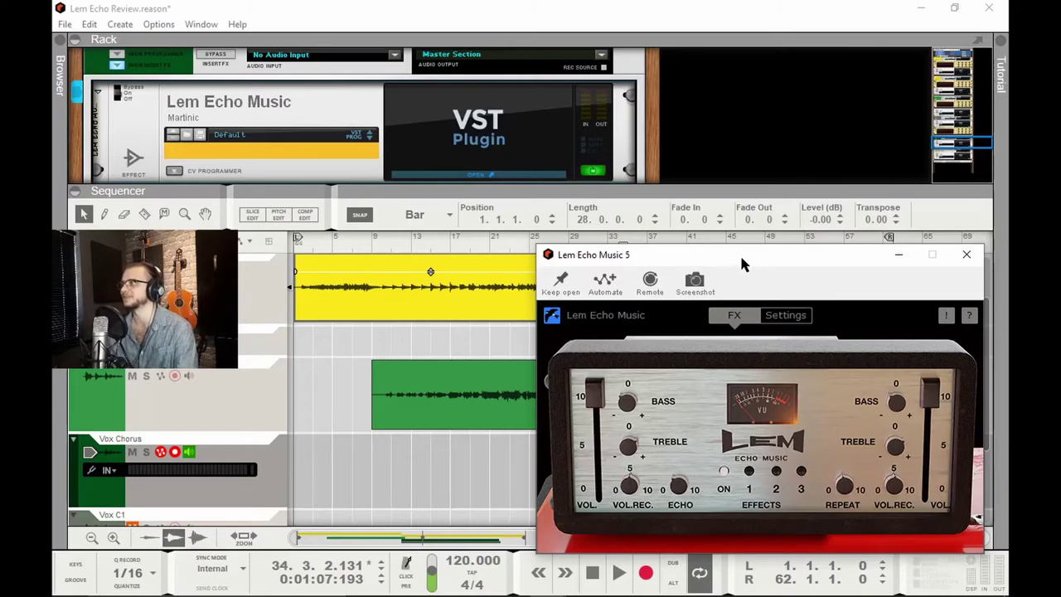
drag(742, 263, 698, 282)
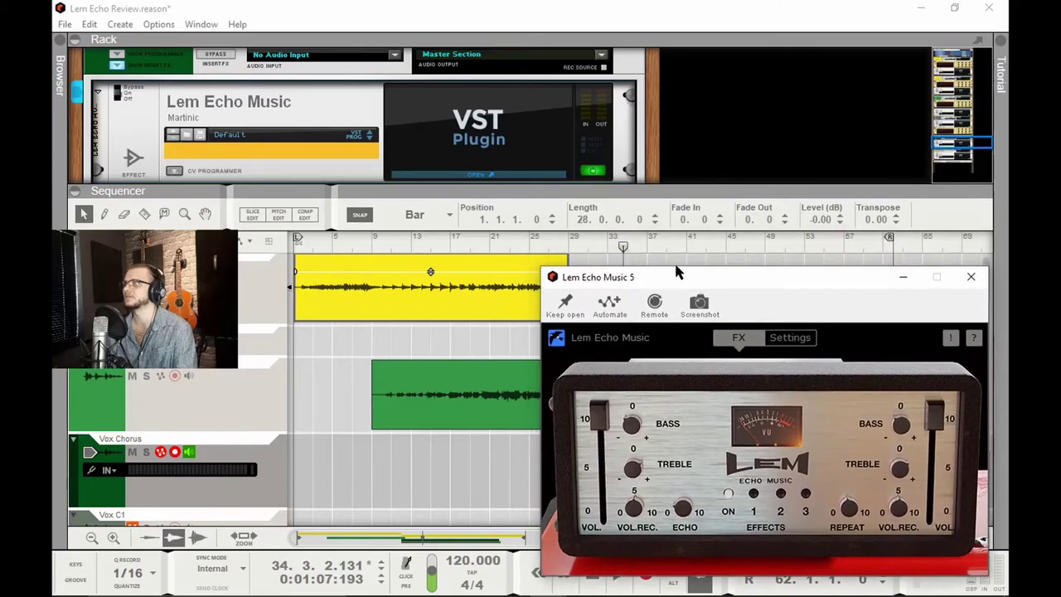
click(559, 242)
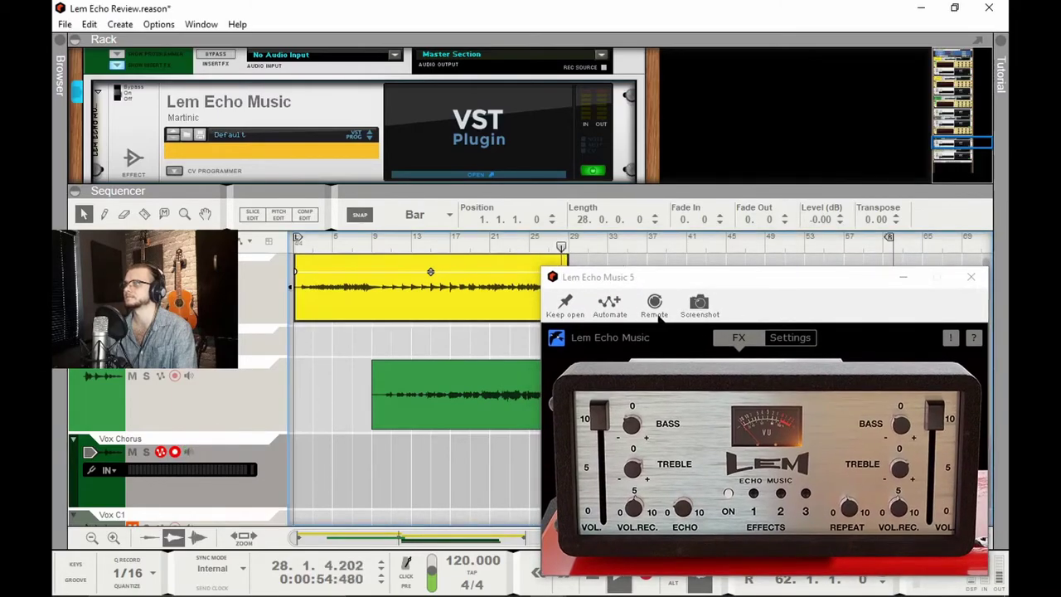
click(847, 514)
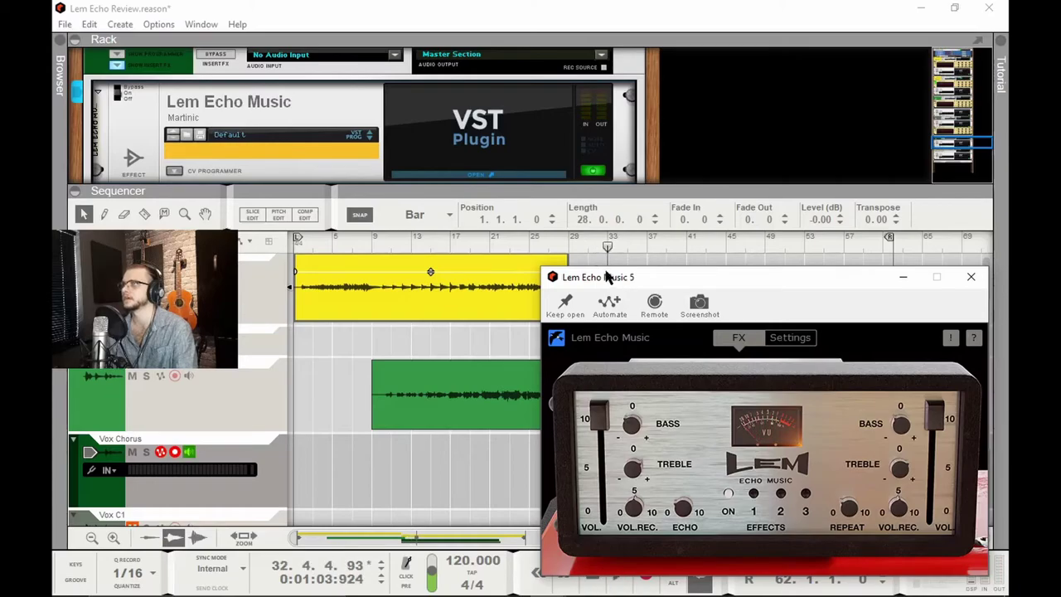
Step: Switch Lem Echo Music 5 to its Settings page and turn the reverb up to 4.15
key(space)
click(790, 337)
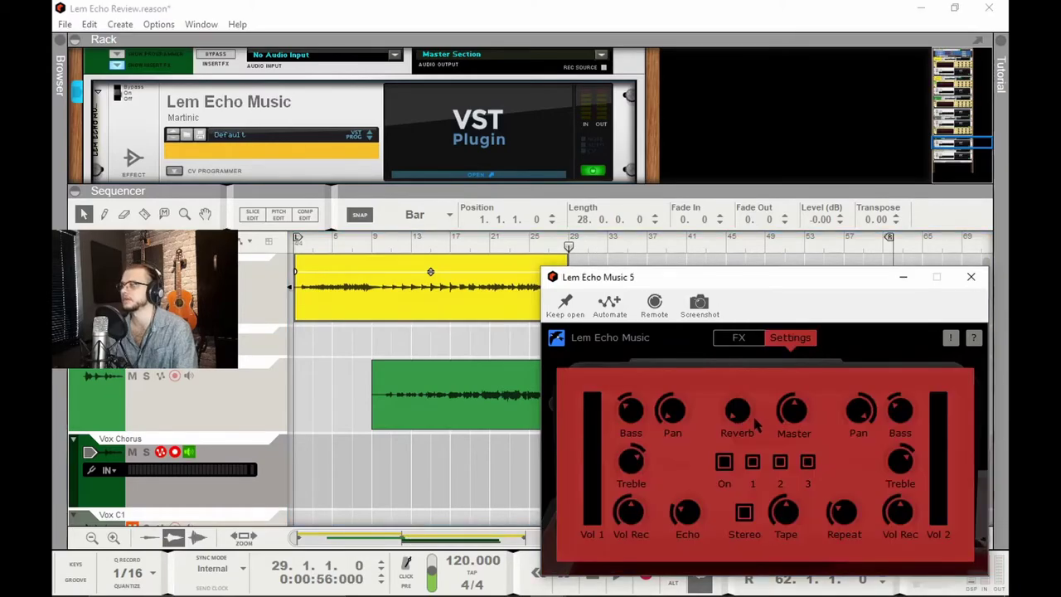
mouse_move(738, 417)
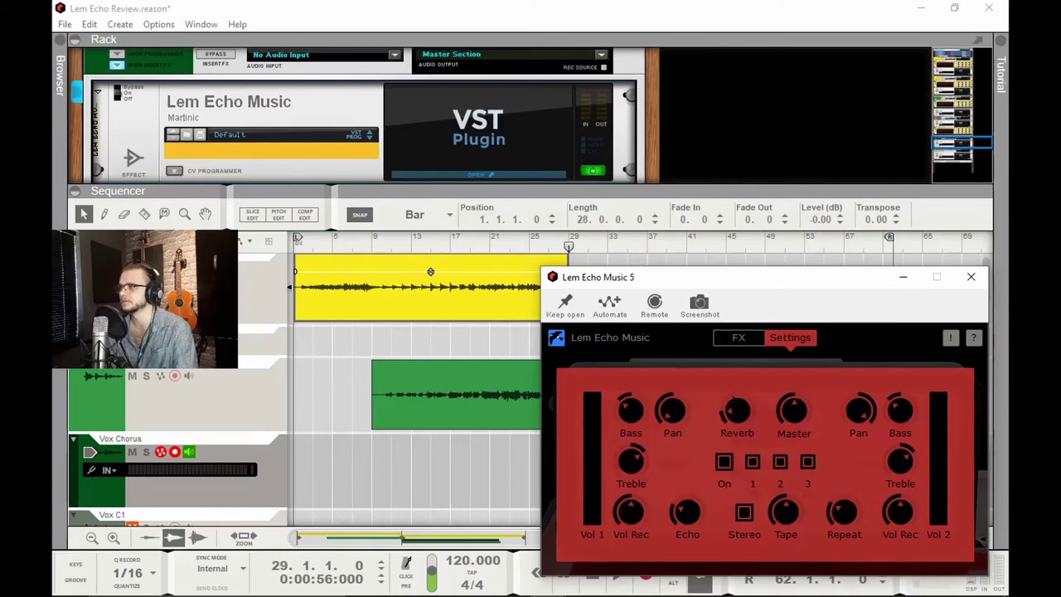
key(space)
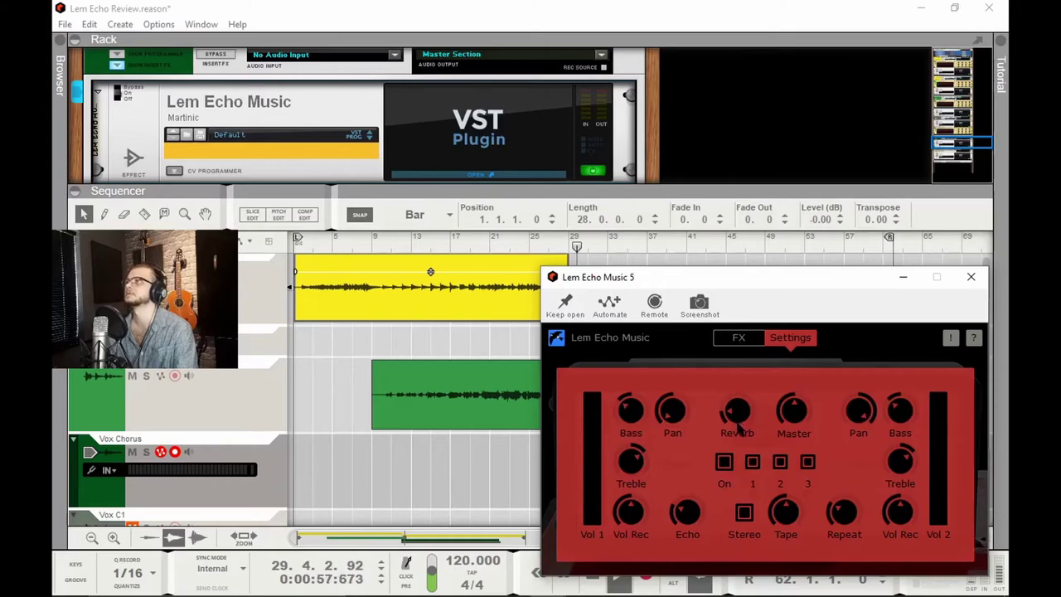
mouse_move(737, 417)
mouse_down()
mouse_move(733, 367)
mouse_move(736, 412)
mouse_up()
key(space)
click(567, 247)
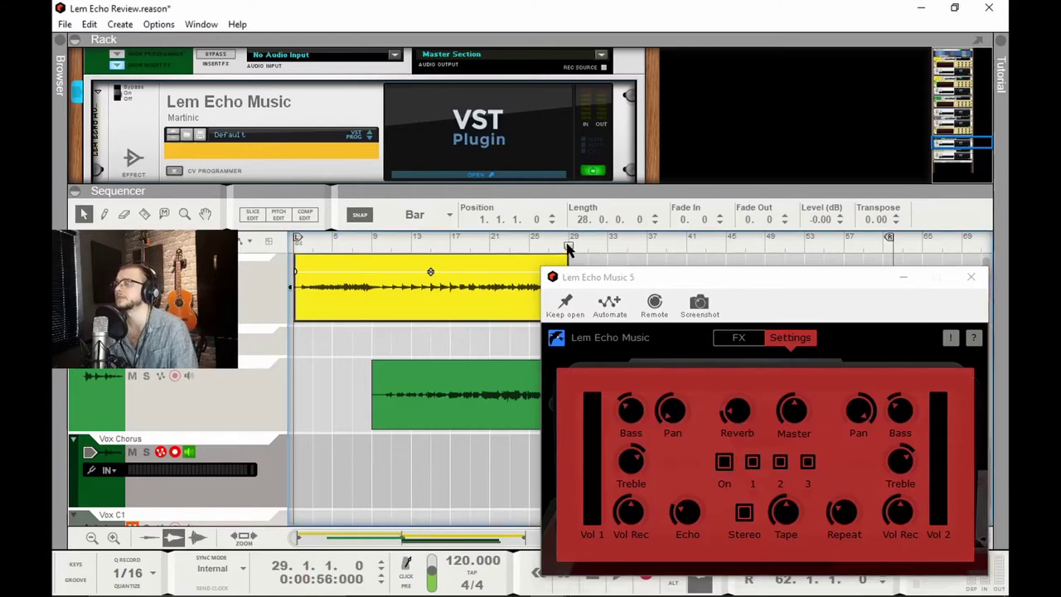
click(739, 418)
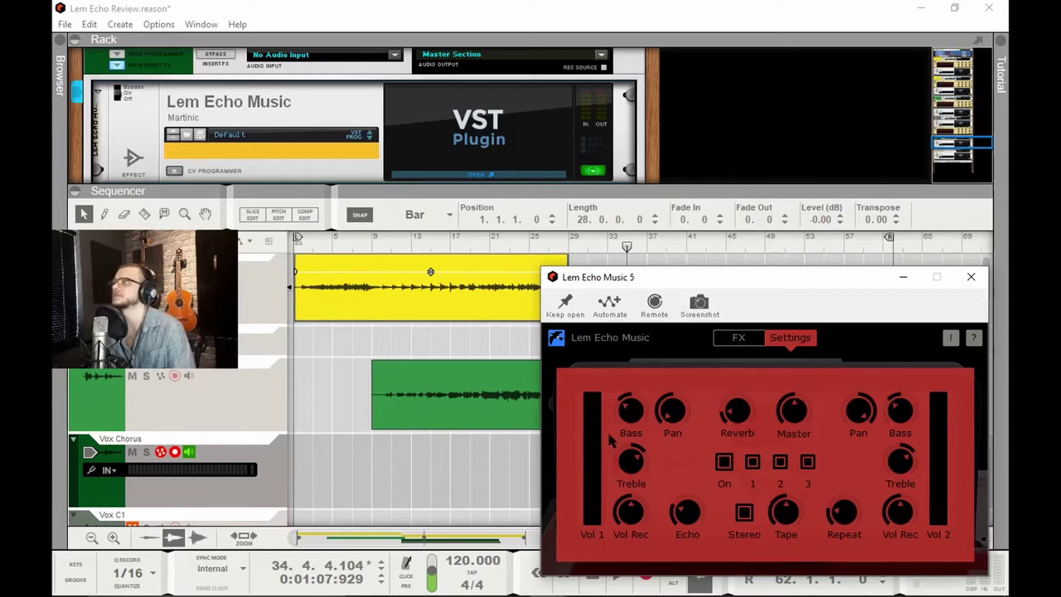
Step: Replay from bar 28, raising Vol 1 to about 4.80 and setting Vol 2 to 5.92
click(562, 242)
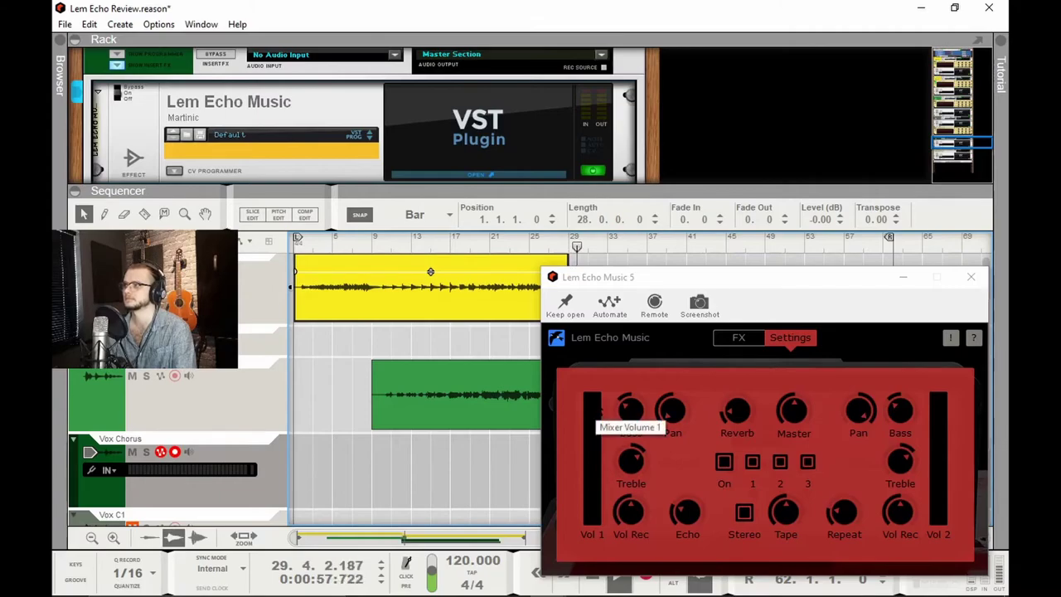
drag(600, 508, 606, 394)
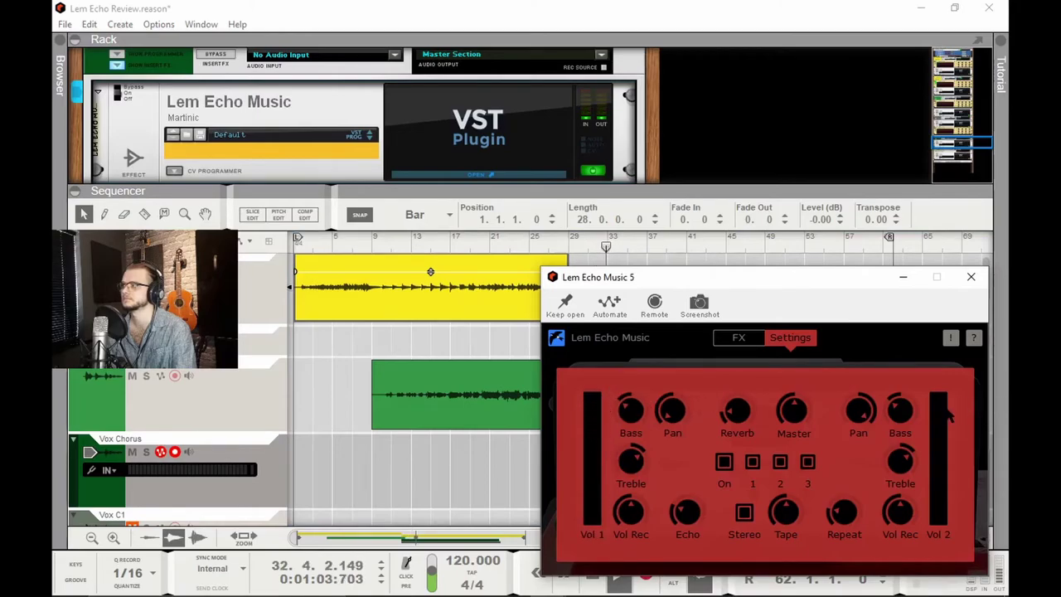
mouse_move(946, 410)
mouse_down()
mouse_move(945, 534)
mouse_move(944, 406)
mouse_up()
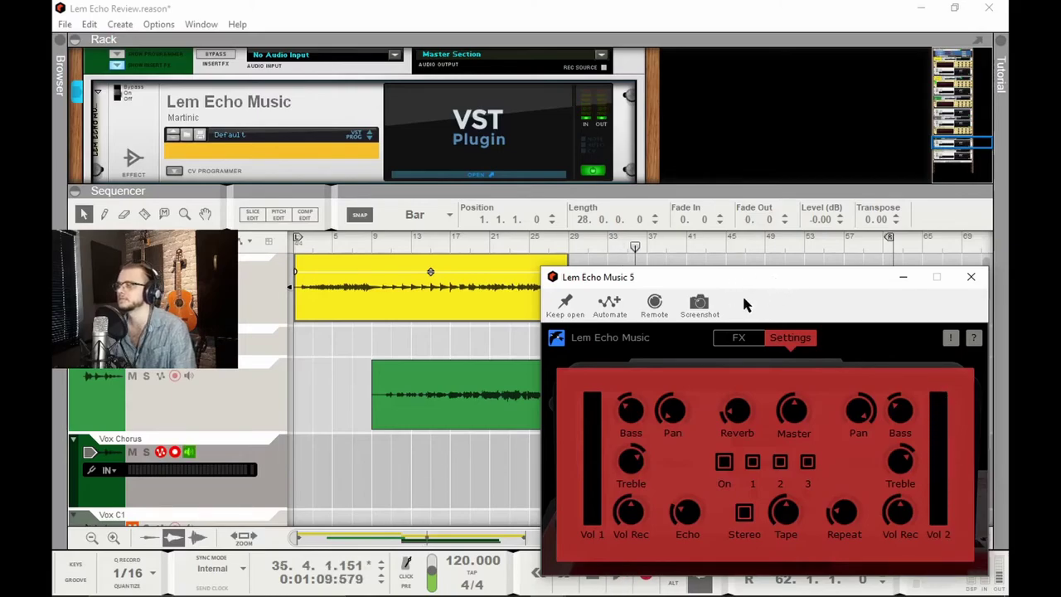
click(562, 247)
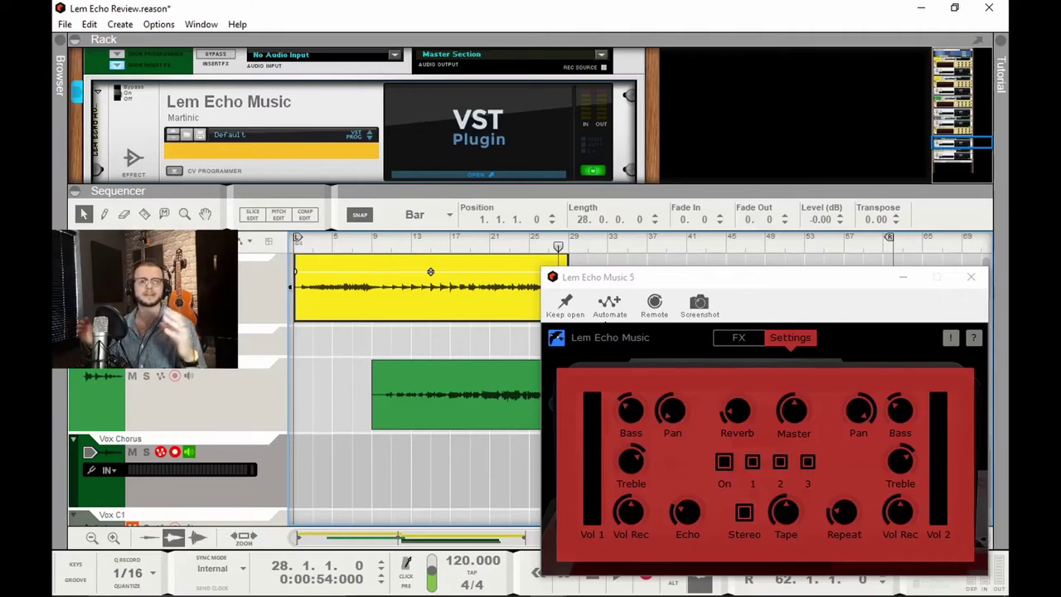
Step: Move the Lem Echo Music 5 window higher and switch it back to the FX faceplate
drag(789, 307, 783, 274)
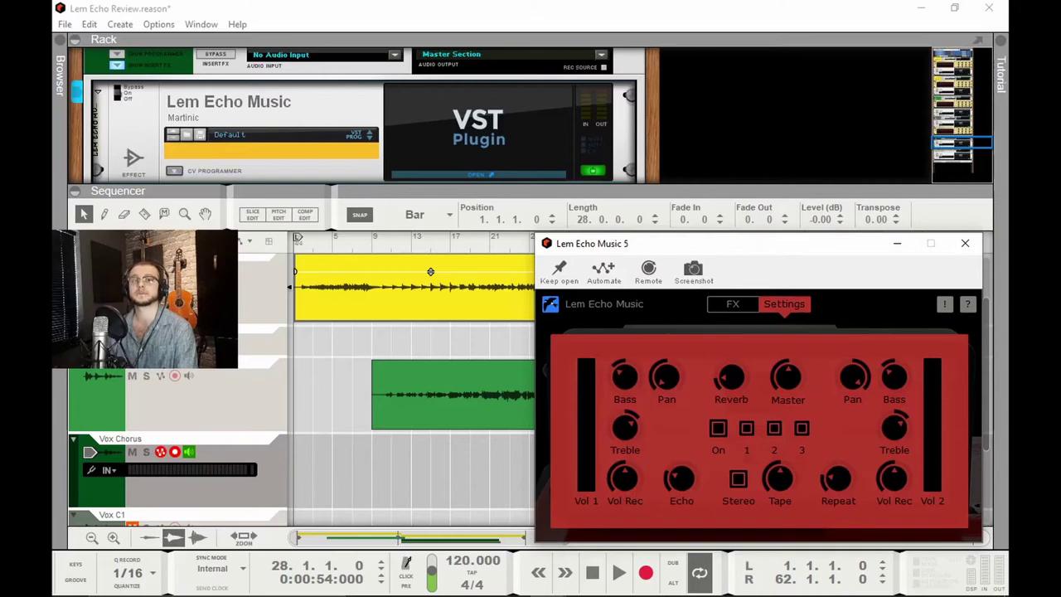
drag(773, 247, 771, 246)
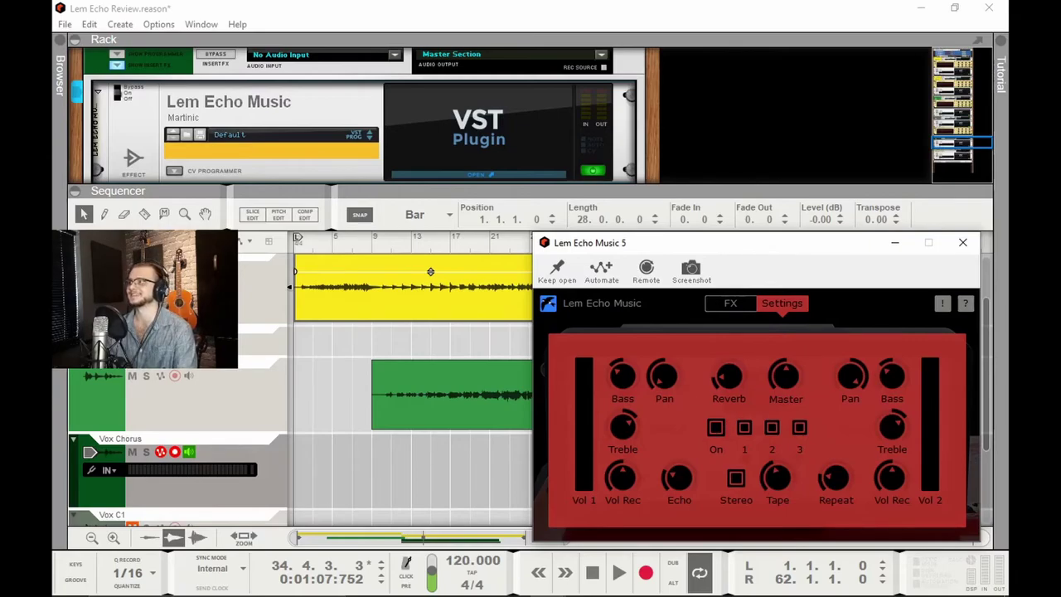
click(730, 303)
drag(765, 254, 764, 98)
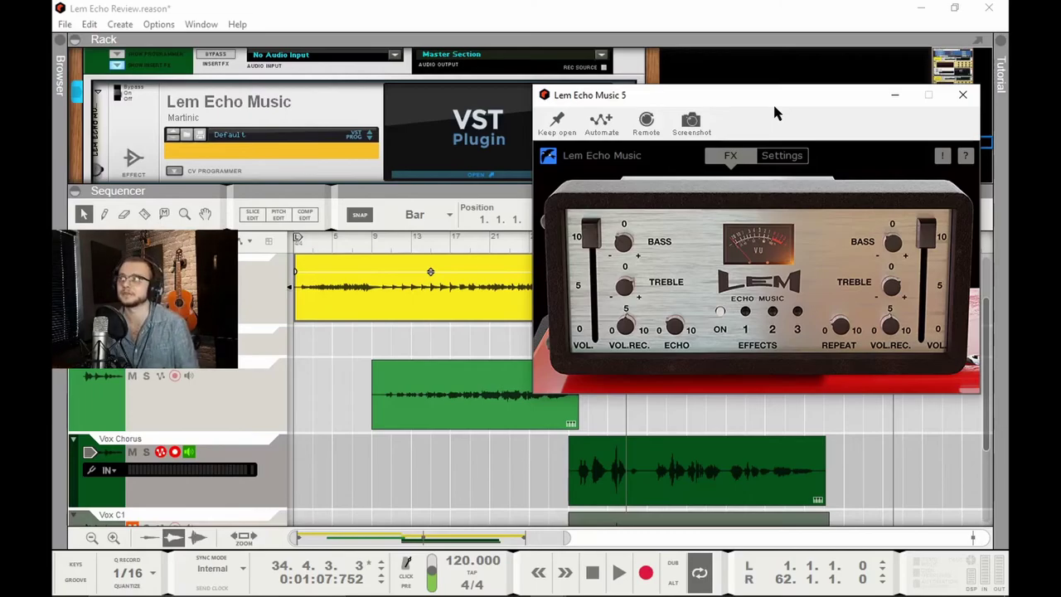
mouse_move(742, 99)
mouse_down()
mouse_move(743, 111)
mouse_move(744, 99)
mouse_up()
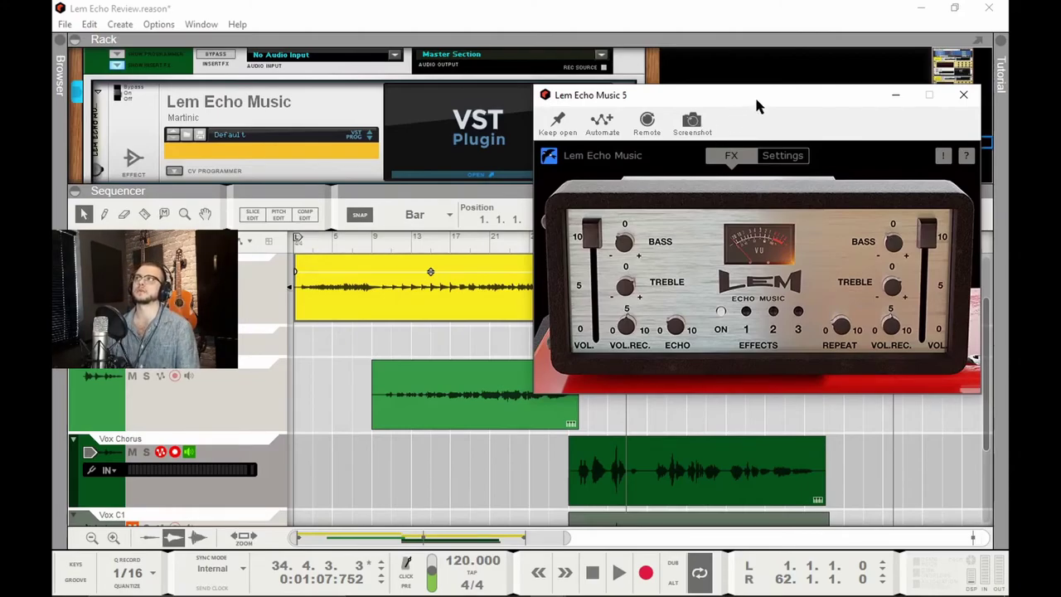
drag(754, 95, 747, 113)
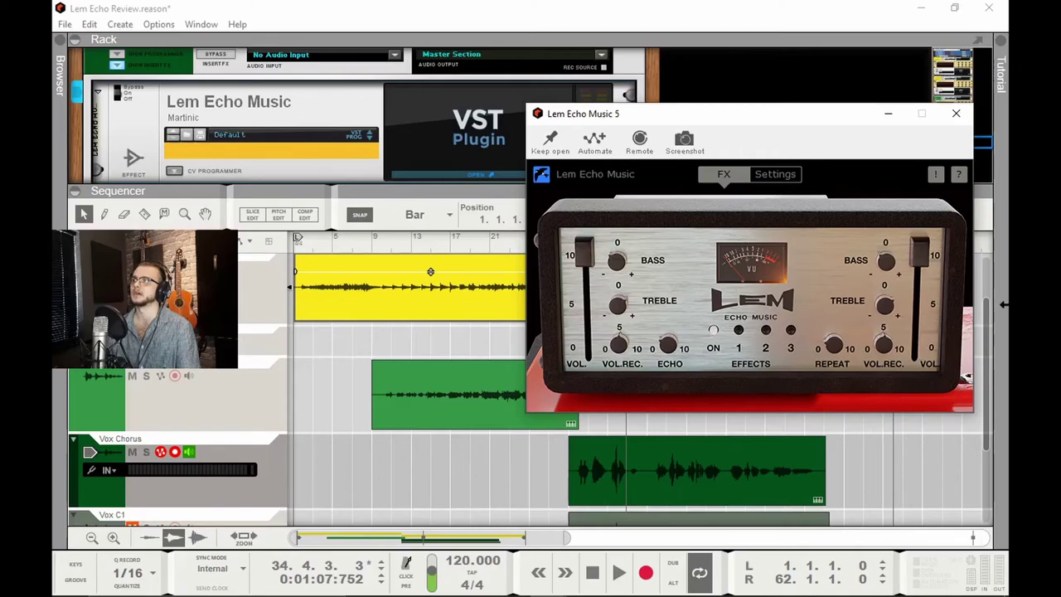
Step: Check Lem Echo Music's Settings page once more, then return to the FX faceplate
click(775, 174)
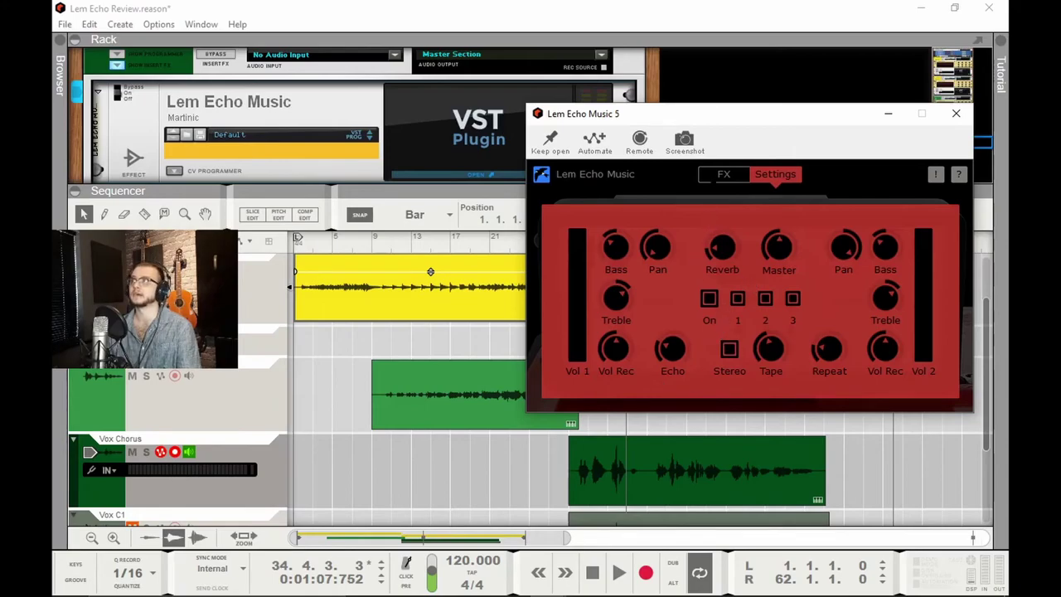
click(724, 175)
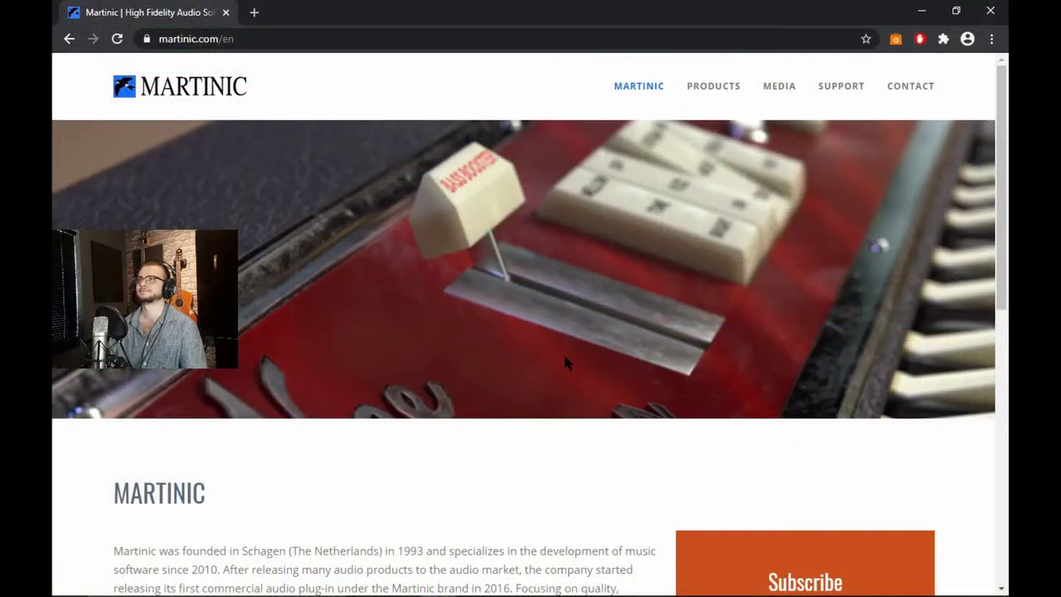
Step: Scroll through Martinic's PRODUCTS listing and open the Lem Echo Music product page
scroll(565, 356, down, 4)
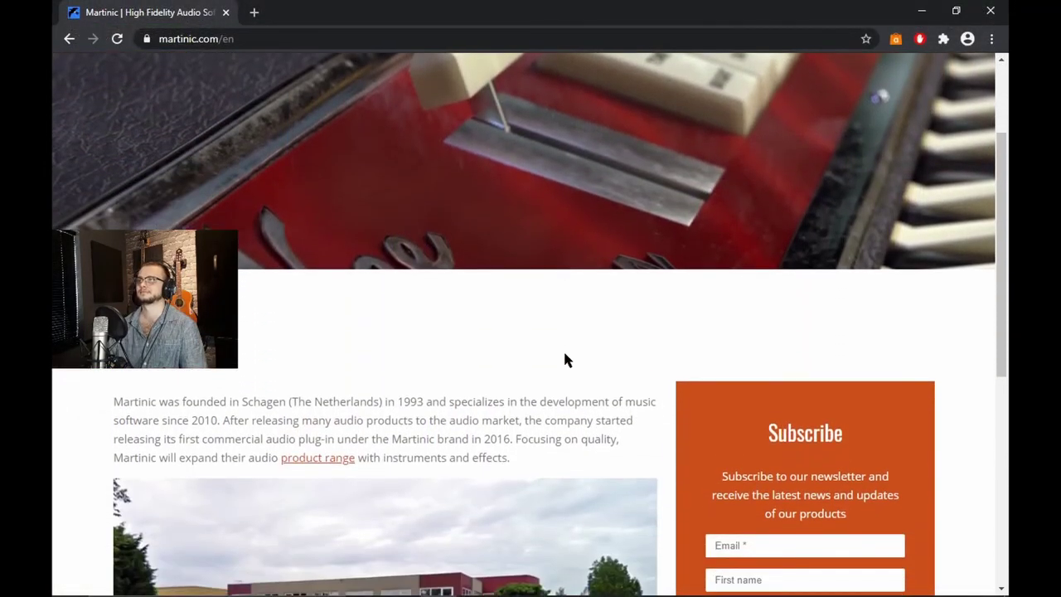
scroll(565, 356, up, 4)
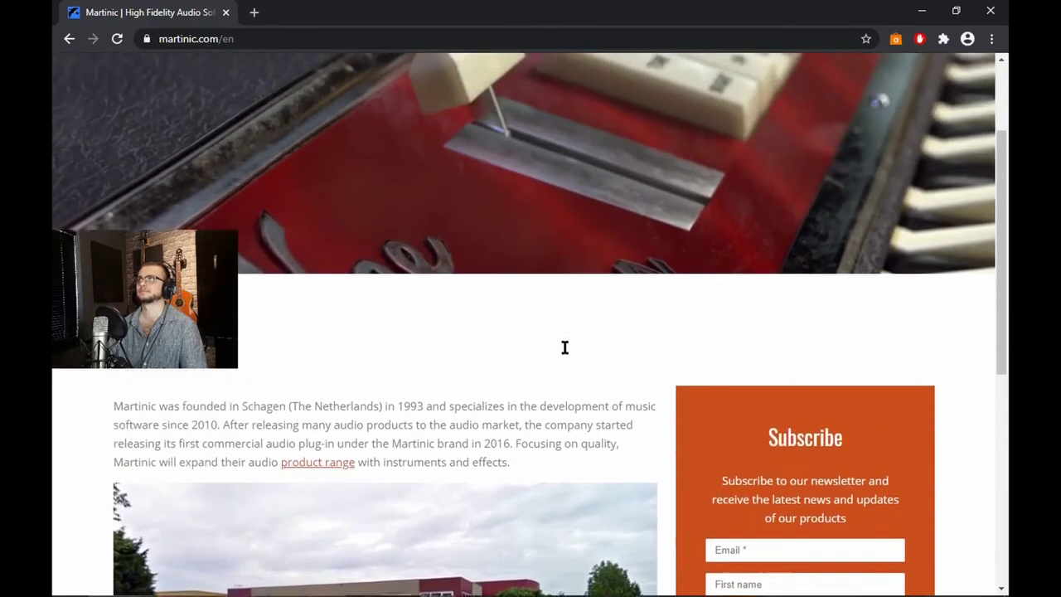
click(713, 88)
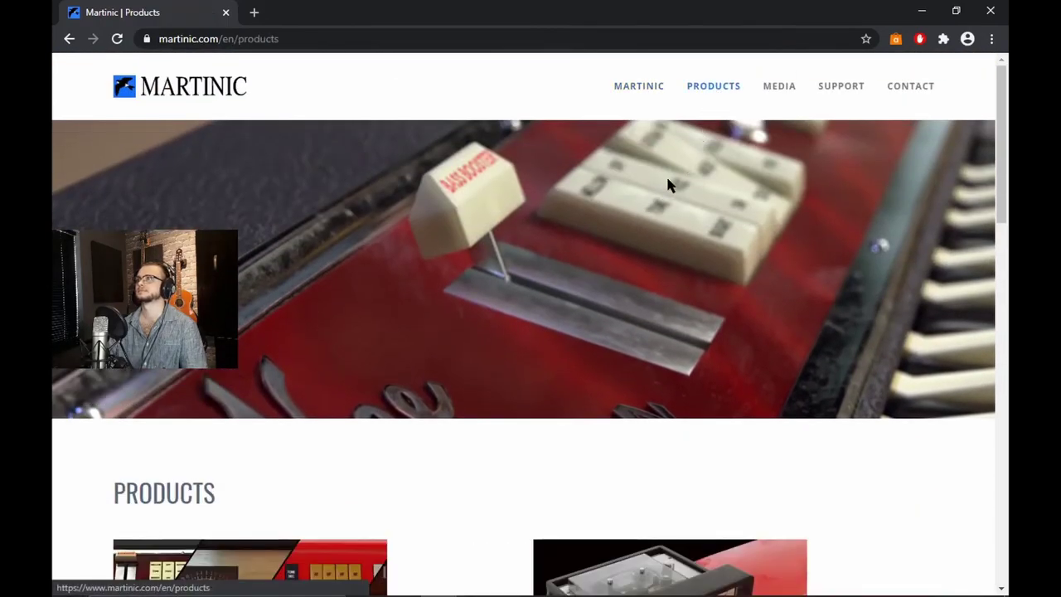
scroll(529, 329, down, 5)
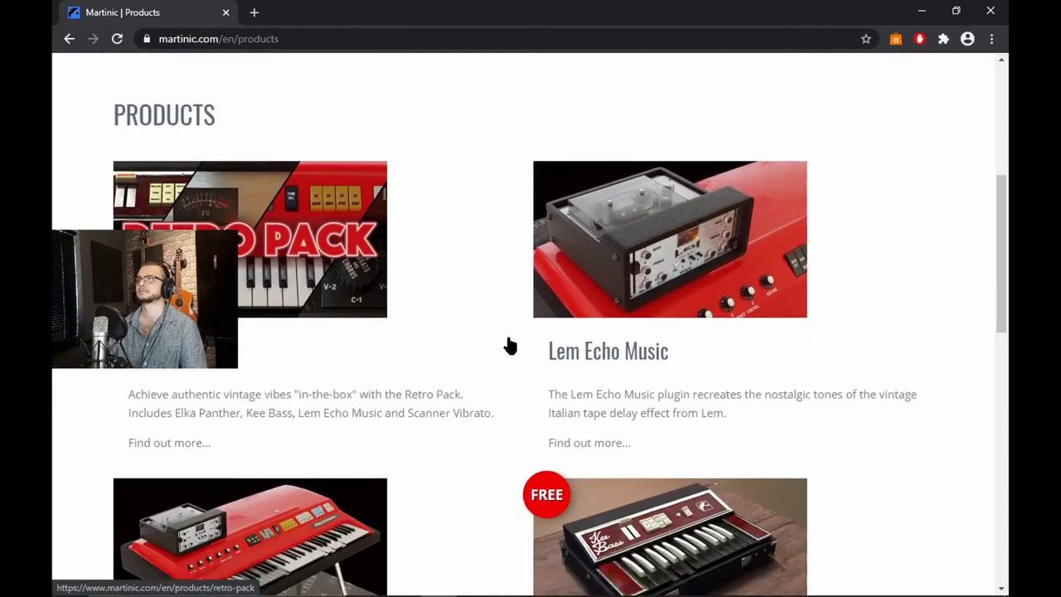
scroll(509, 345, down, 6)
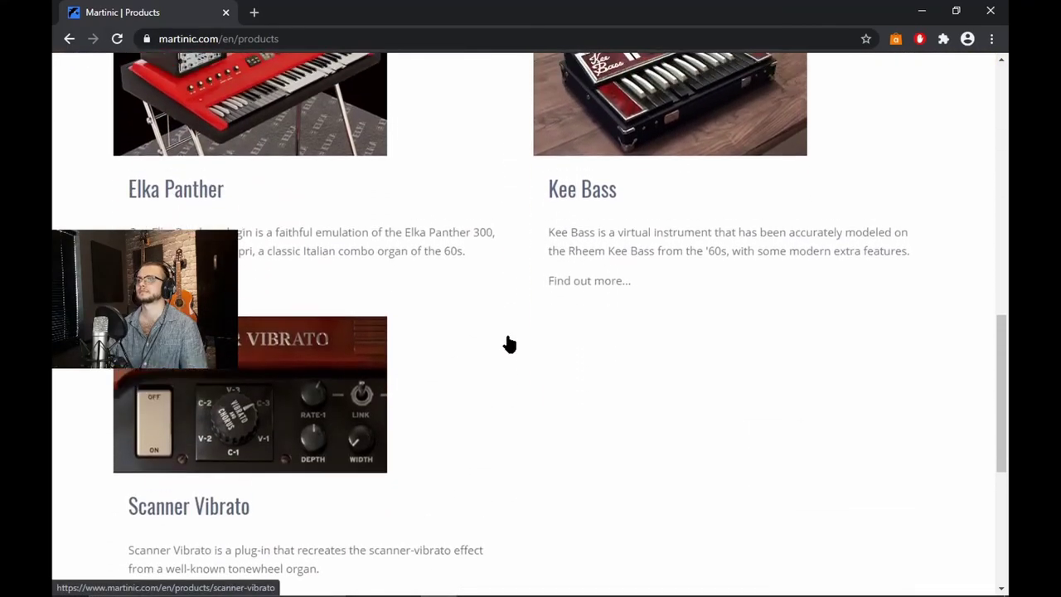
scroll(509, 344, up, 7)
click(564, 373)
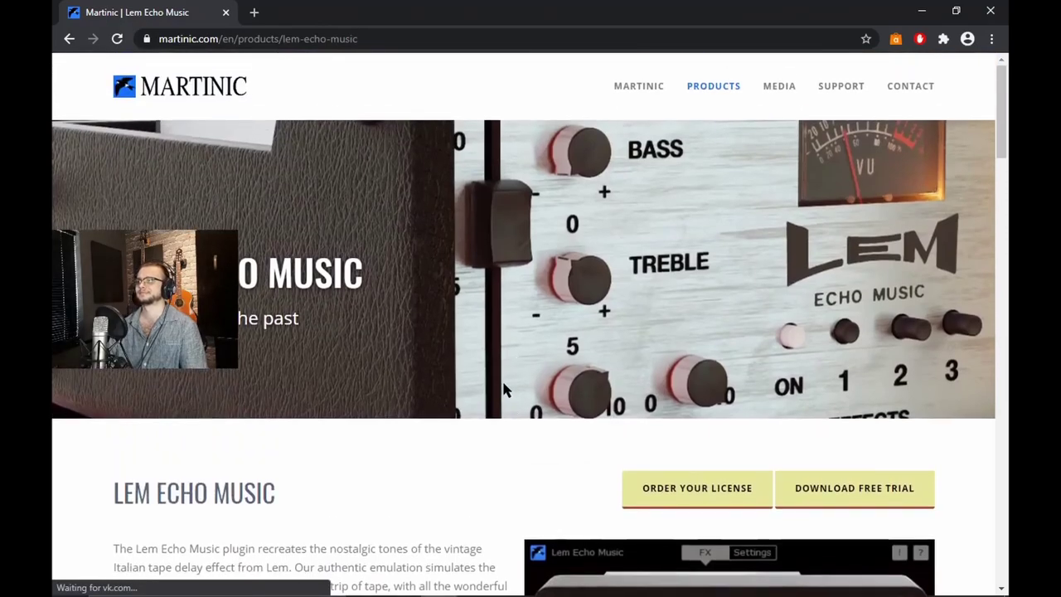
scroll(504, 389, down, 1)
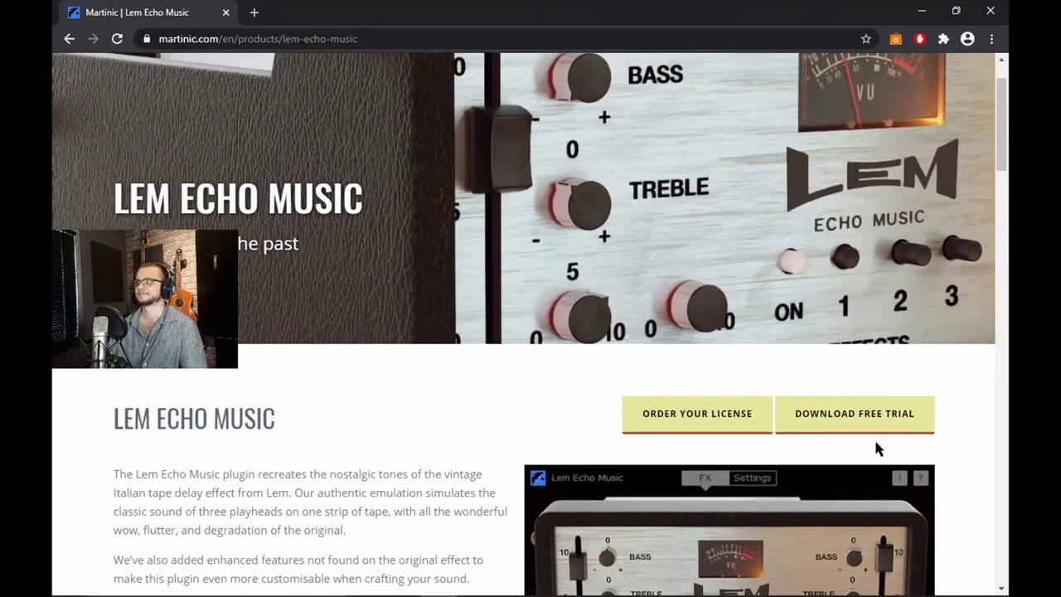